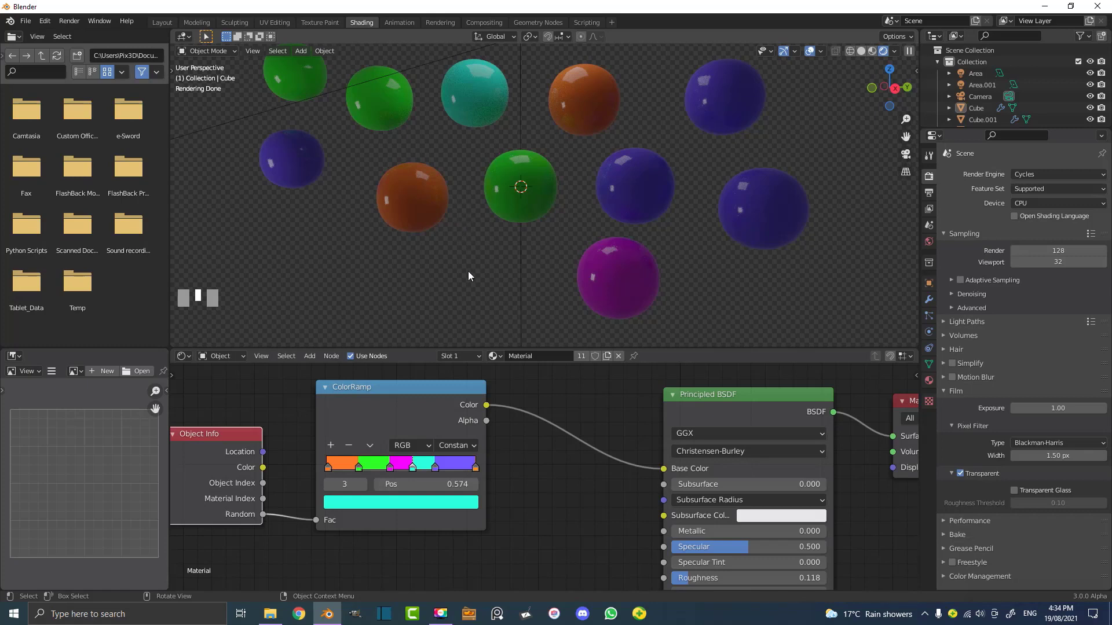
# - Zoom out the node graph and shift the Object Info node slightly left
pyautogui.scroll(-1, 530, 454)
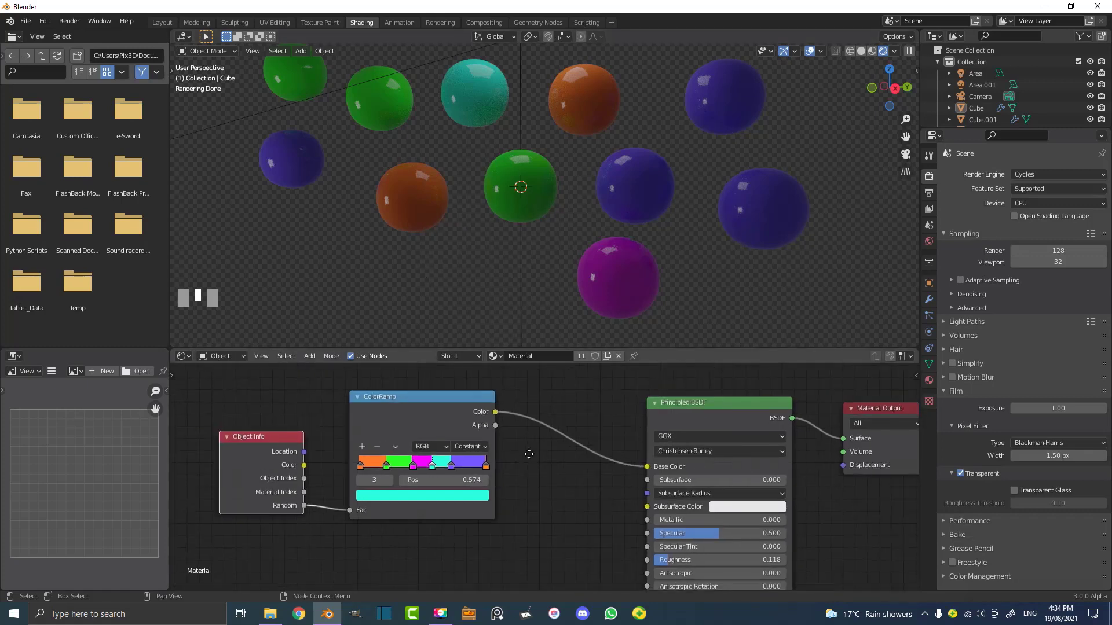
pyautogui.moveTo(278, 475); pyautogui.dragTo(360, 469, button='middle')
pyautogui.moveTo(360, 468); pyautogui.dragTo(341, 463)
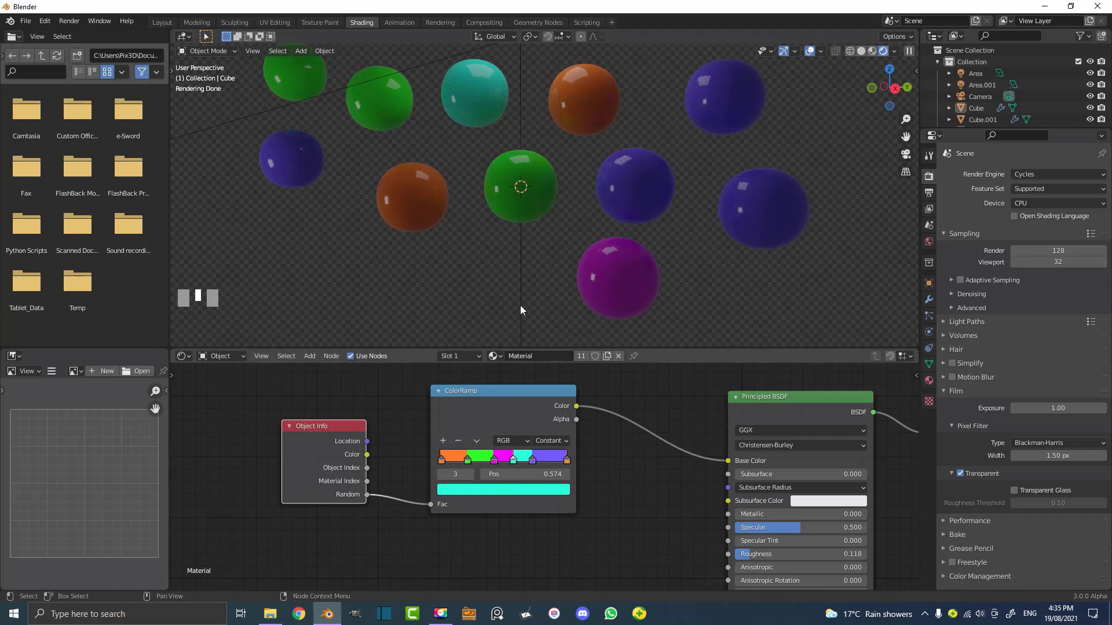
# - Select the orange, cyan and blue spheres in turn, then move Object Info and ColorRamp further left
pyautogui.click(400, 197)
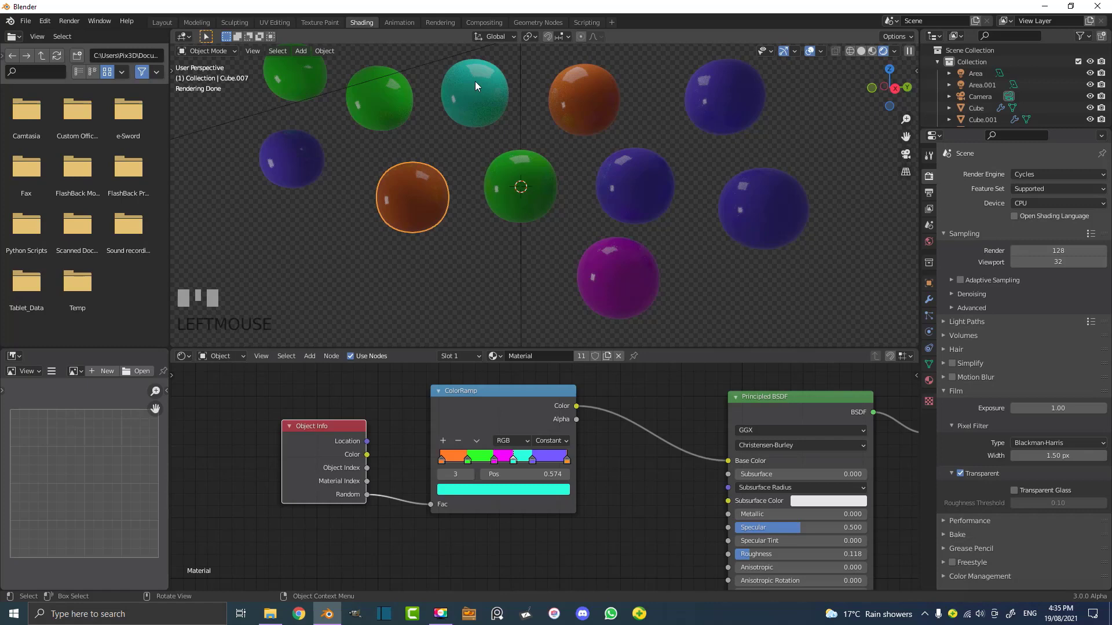
pyautogui.click(475, 84)
pyautogui.click(611, 96)
pyautogui.click(645, 200)
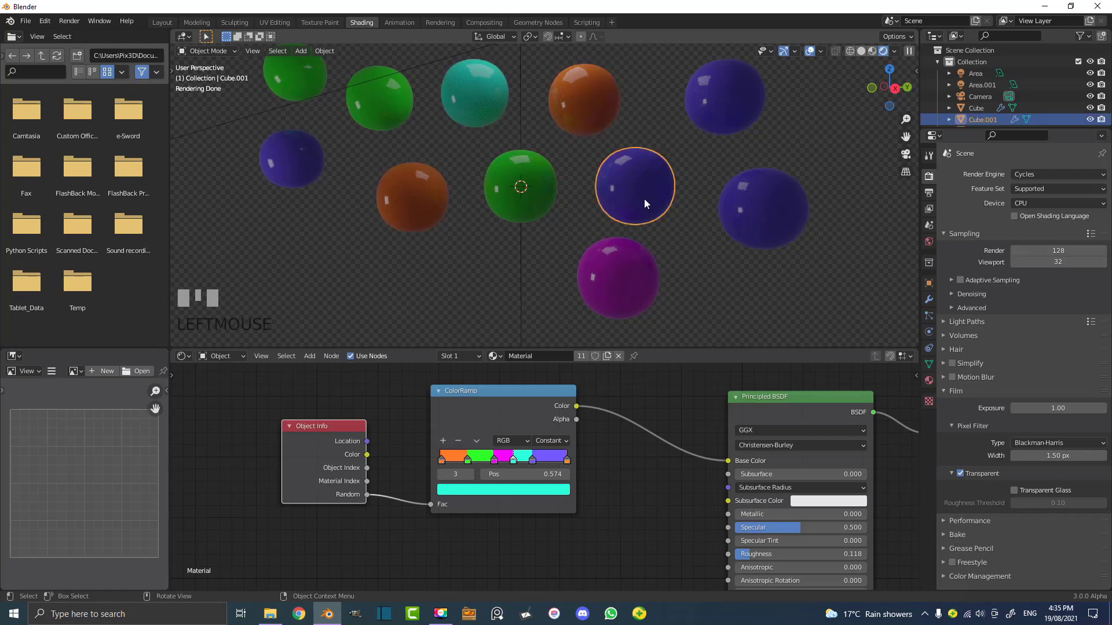
pyautogui.click(421, 191)
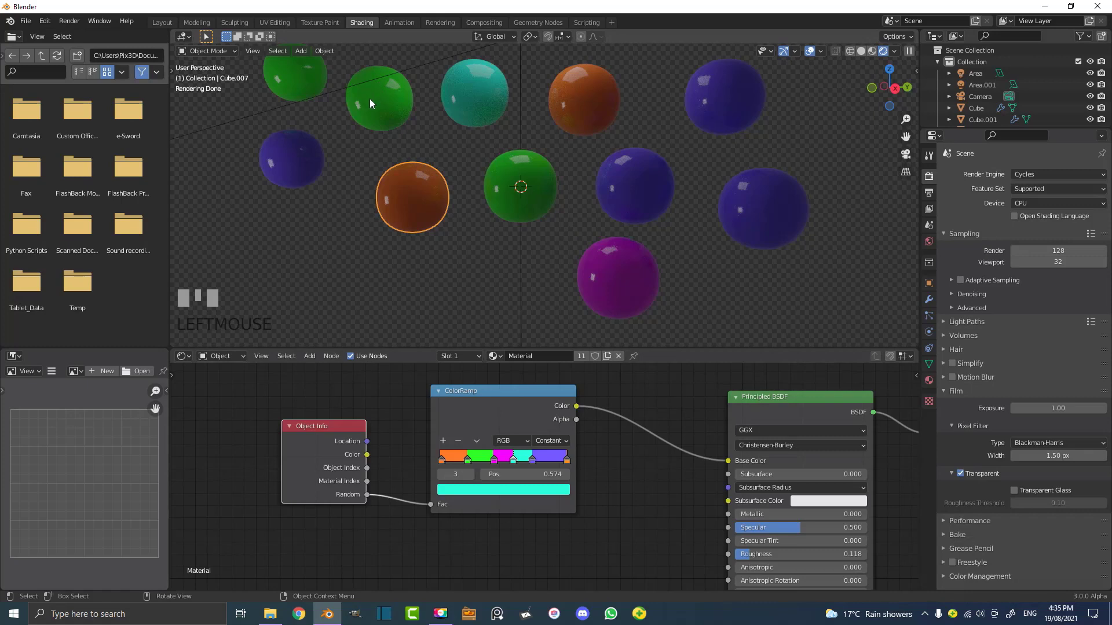
pyautogui.moveTo(307, 445); pyautogui.dragTo(291, 446)
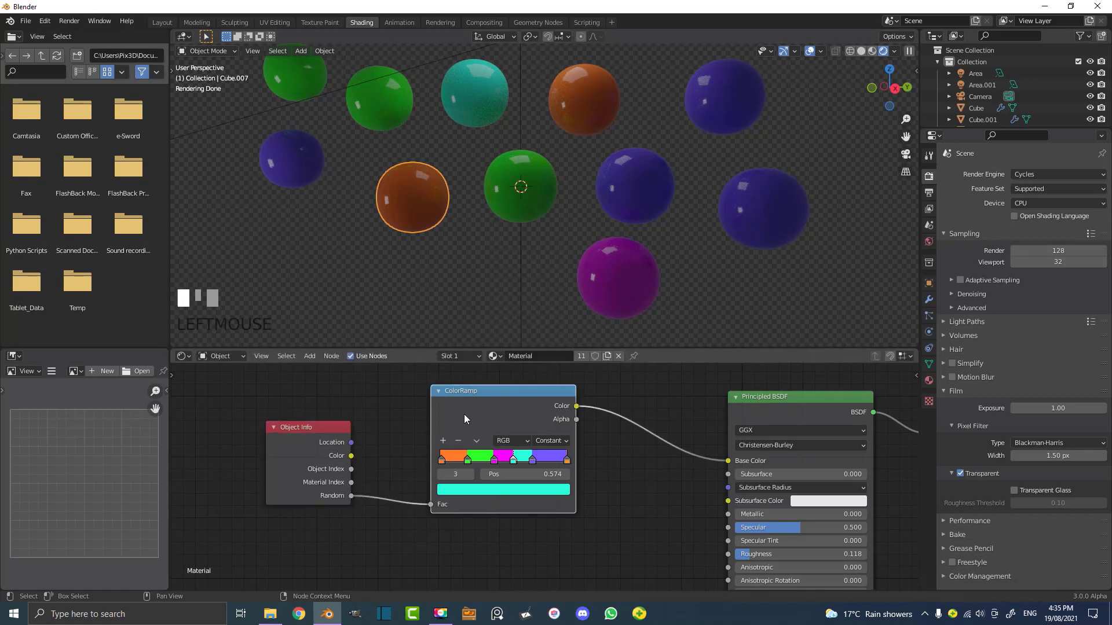
pyautogui.moveTo(464, 415); pyautogui.dragTo(444, 414)
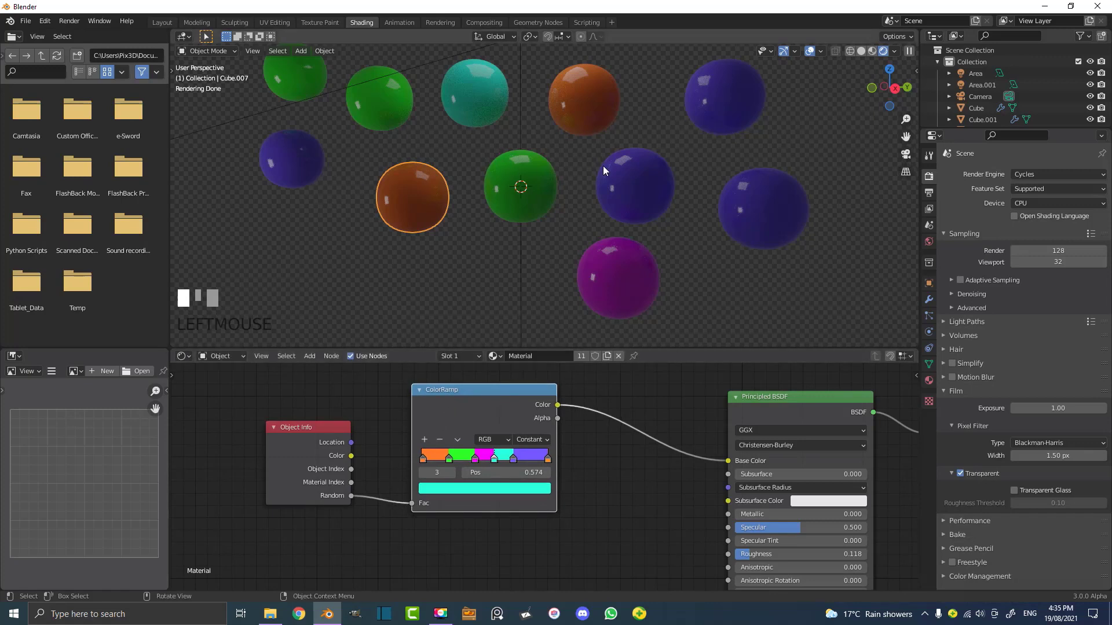
# - Move Principled BSDF and Material Output beside the ColorRamp and raise Roughness to 0.205
pyautogui.scroll(-1, 696, 425)
pyautogui.moveTo(696, 425); pyautogui.dragTo(581, 425, button='middle')
pyautogui.scroll(-1, 581, 425)
pyautogui.moveTo(627, 430); pyautogui.dragTo(544, 392)
pyautogui.moveTo(755, 425); pyautogui.dragTo(696, 371)
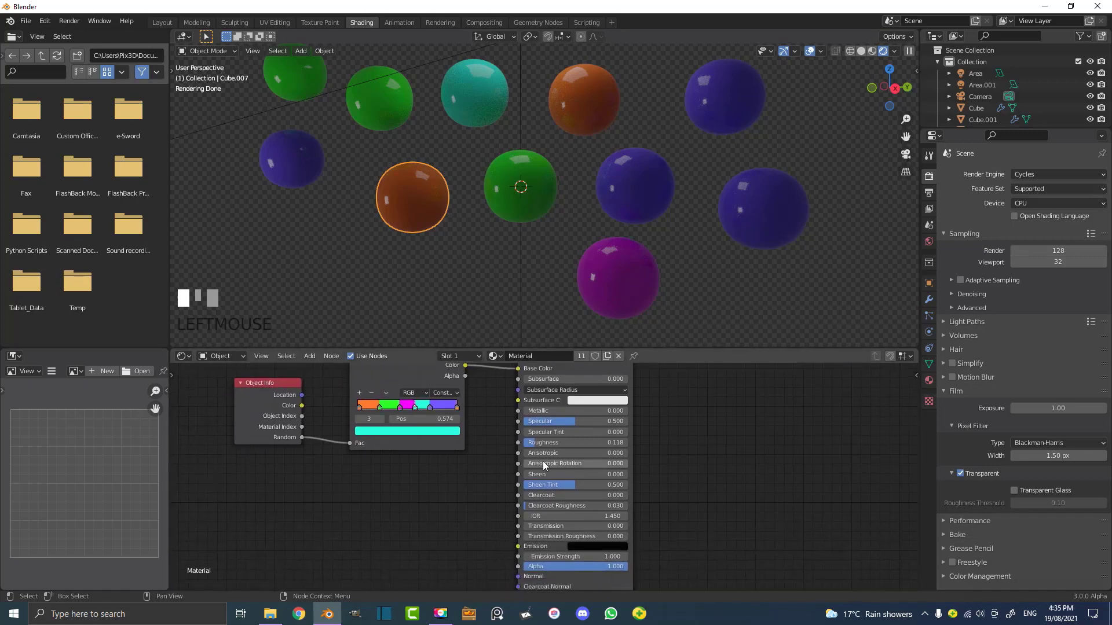
pyautogui.scroll(1, 495, 511)
pyautogui.moveTo(495, 511); pyautogui.dragTo(541, 509)
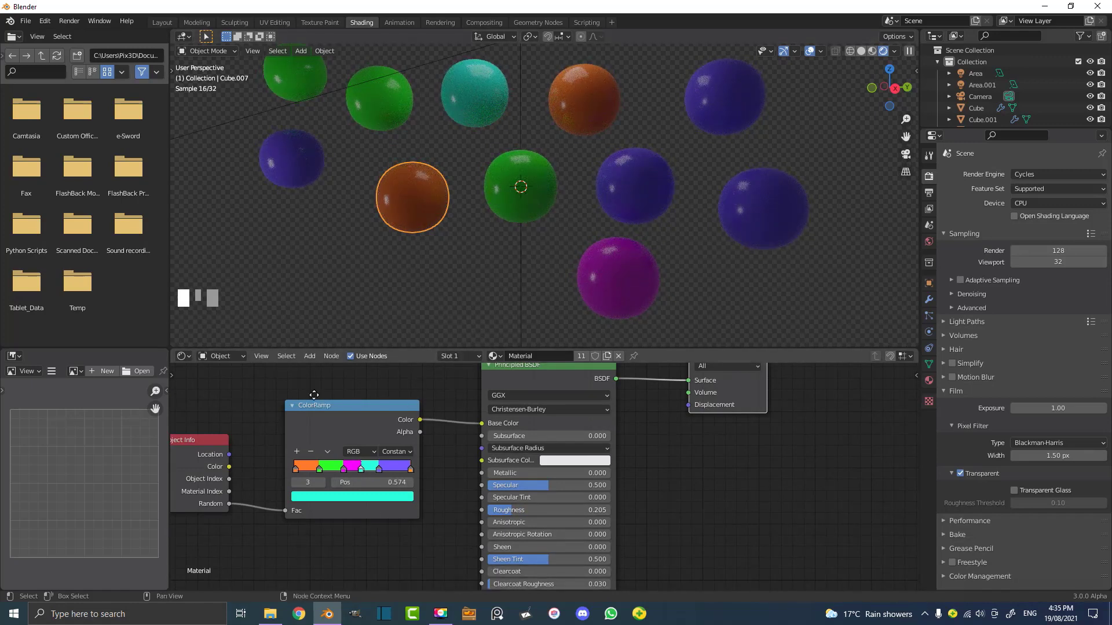
# - Reposition the Object Info node up and slightly left in the node graph
pyautogui.moveTo(177, 466); pyautogui.dragTo(335, 464, button='middle')
pyautogui.moveTo(336, 463)
pyautogui.mouseDown()
pyautogui.moveTo(336, 440)
pyautogui.moveTo(318, 455)
pyautogui.mouseUp()
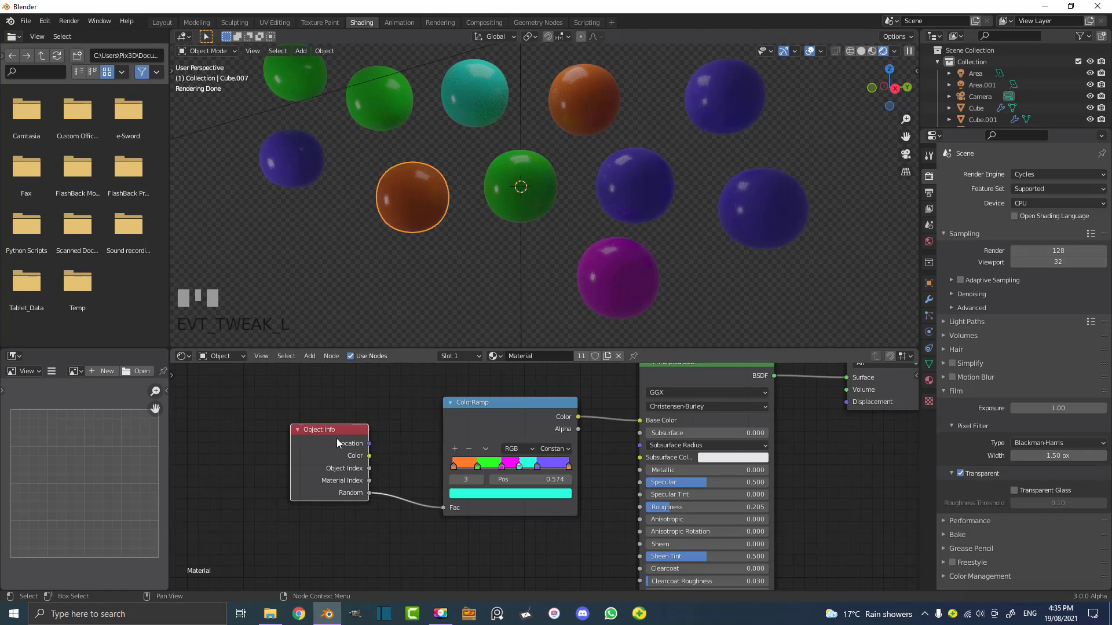
pyautogui.moveTo(337, 443); pyautogui.dragTo(330, 456)
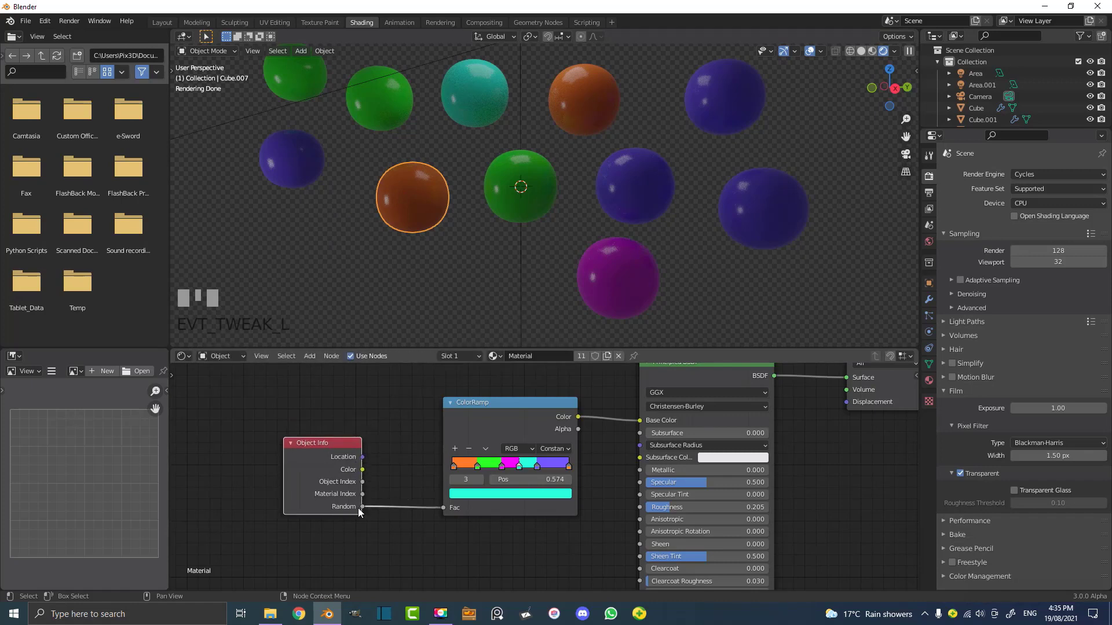
# - Select the green sphere and switch the viewport to Solid shading
pyautogui.click(533, 183)
pyautogui.press('z')
pyautogui.click(586, 177)
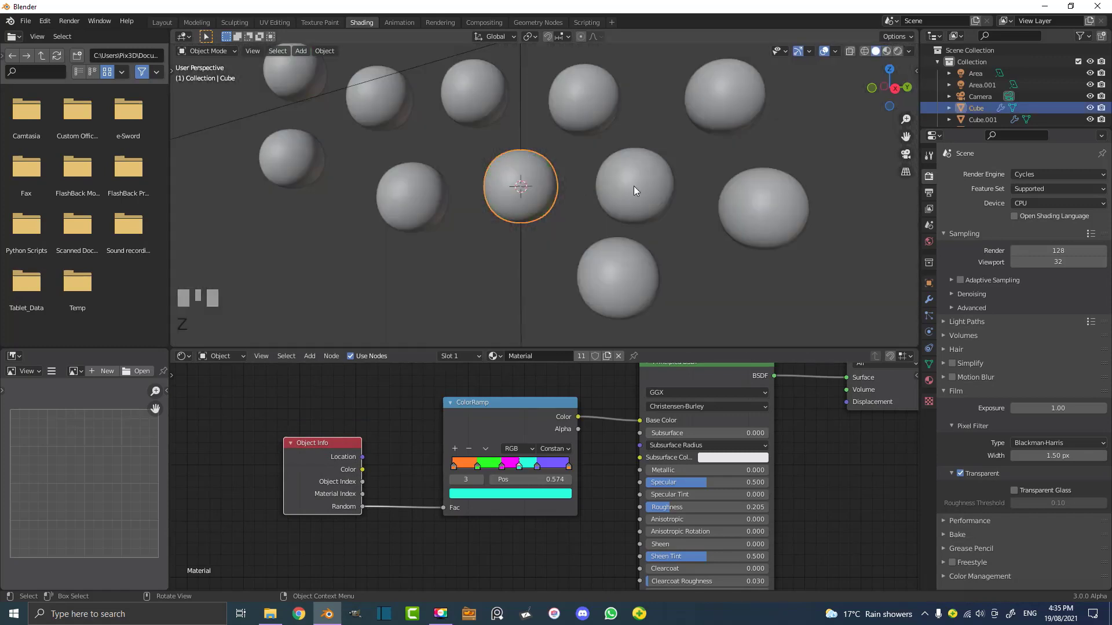
# - In Render Properties, change the Render Engine from Eevee to Cycles
pyautogui.click(636, 194)
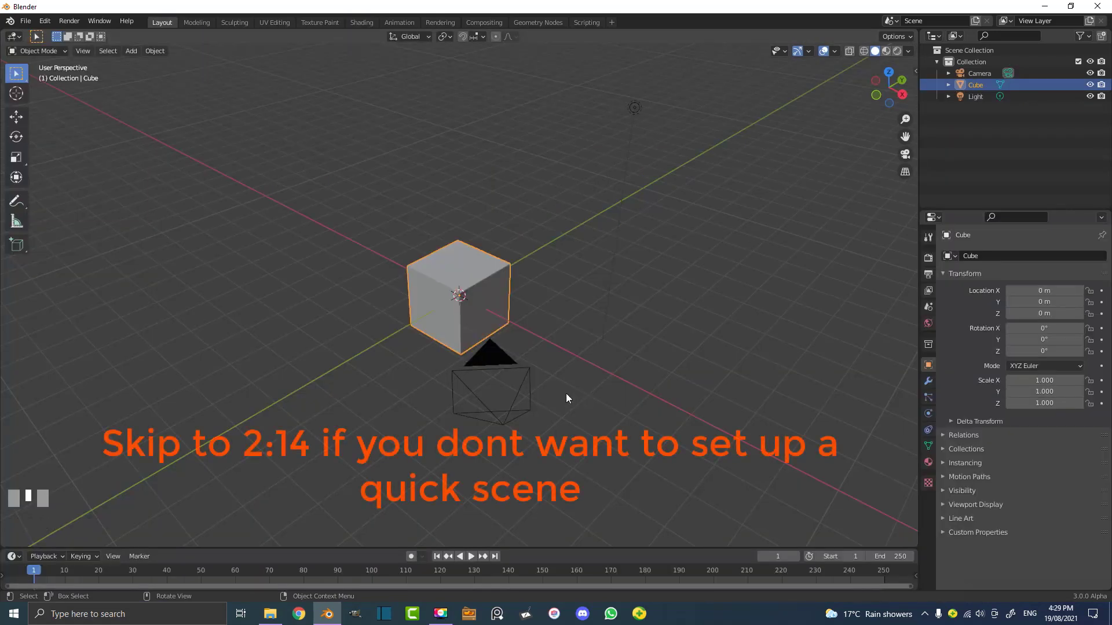
pyautogui.moveTo(565, 396); pyautogui.dragTo(596, 385, button='middle')
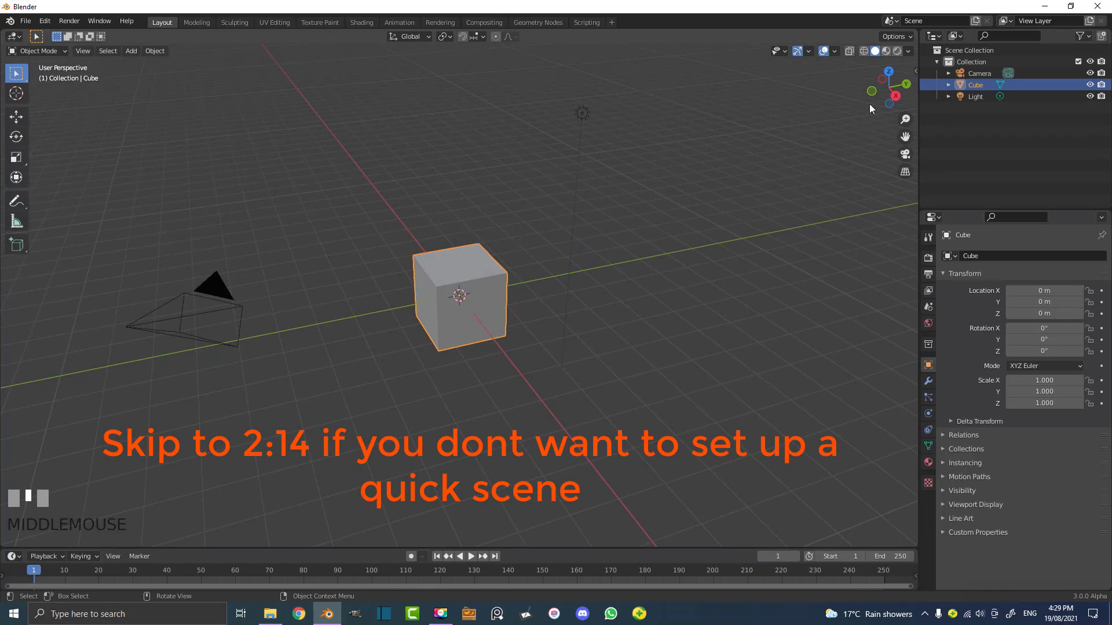
pyautogui.click(927, 259)
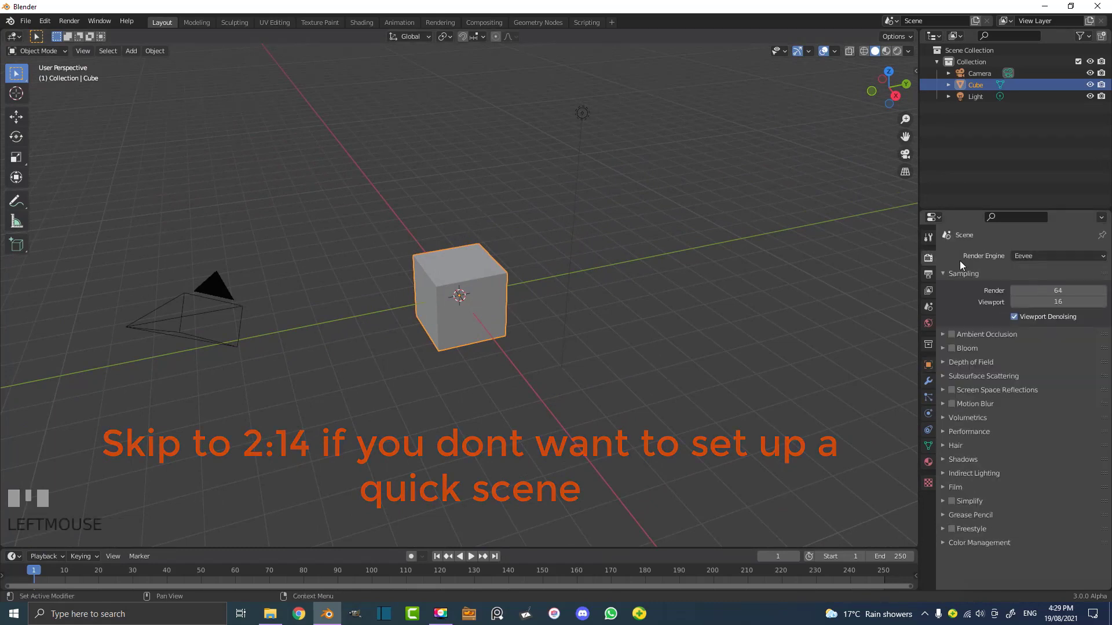
pyautogui.click(1030, 256)
pyautogui.click(1033, 297)
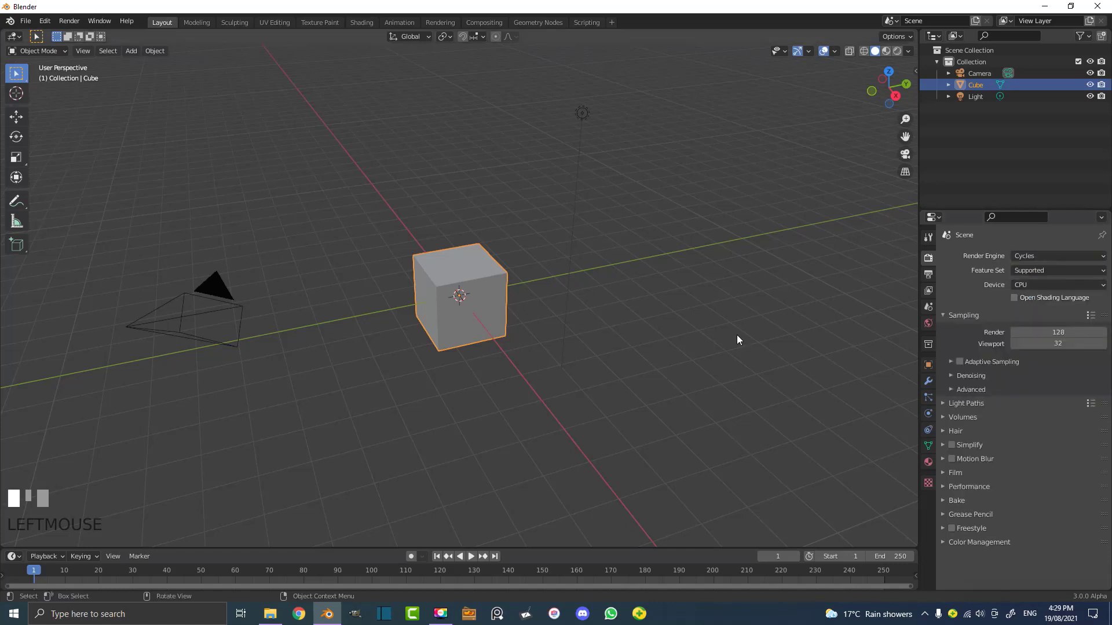
pyautogui.moveTo(392, 301); pyautogui.dragTo(385, 299, button='middle')
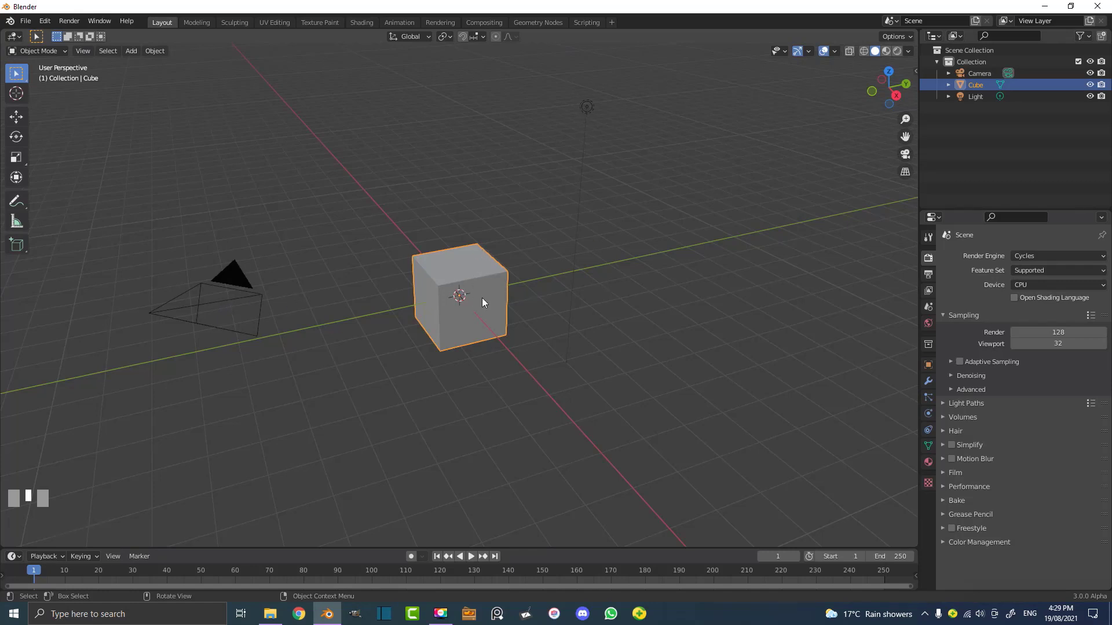
# - Add a Subdivision Surface modifier to the cube with viewport and render levels both at 4
pyautogui.click(928, 381)
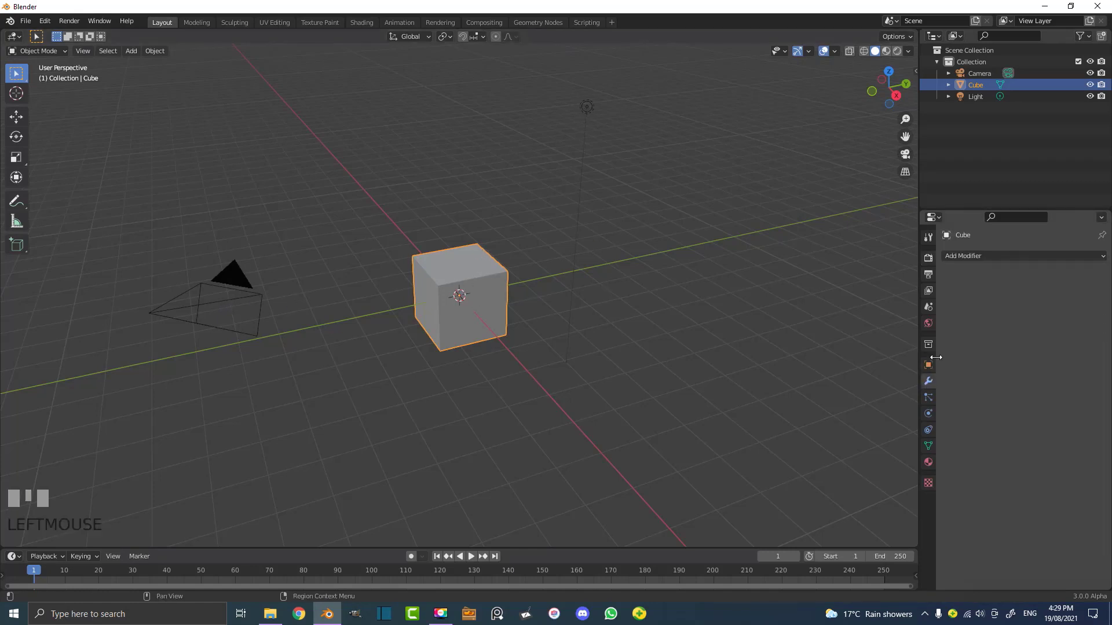
pyautogui.click(988, 255)
pyautogui.click(902, 464)
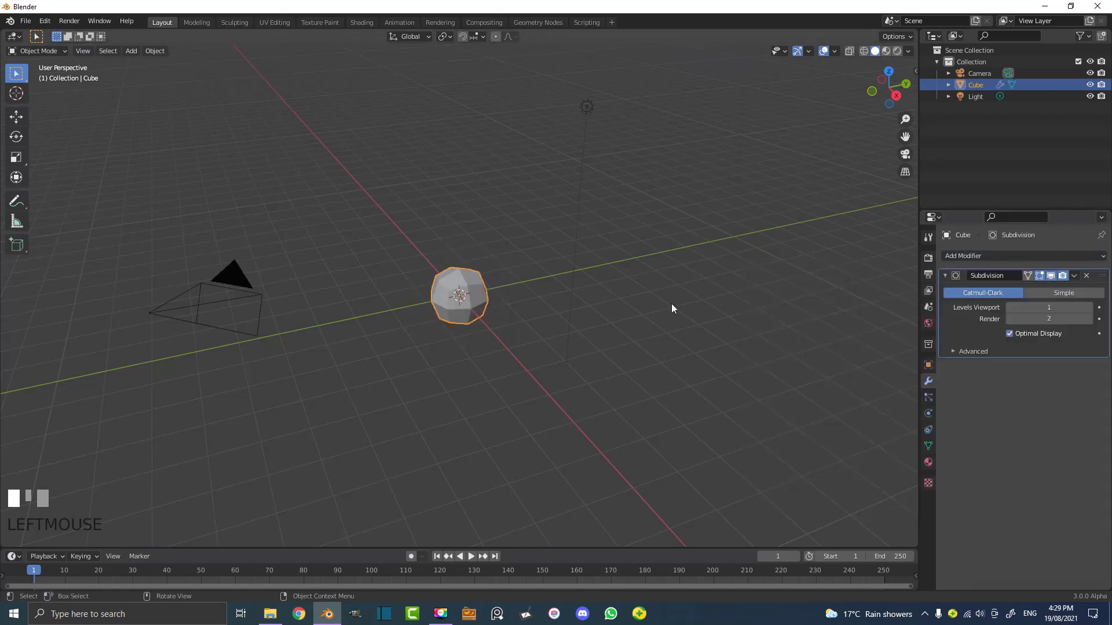
pyautogui.click(1088, 308)
pyautogui.click(1088, 308)
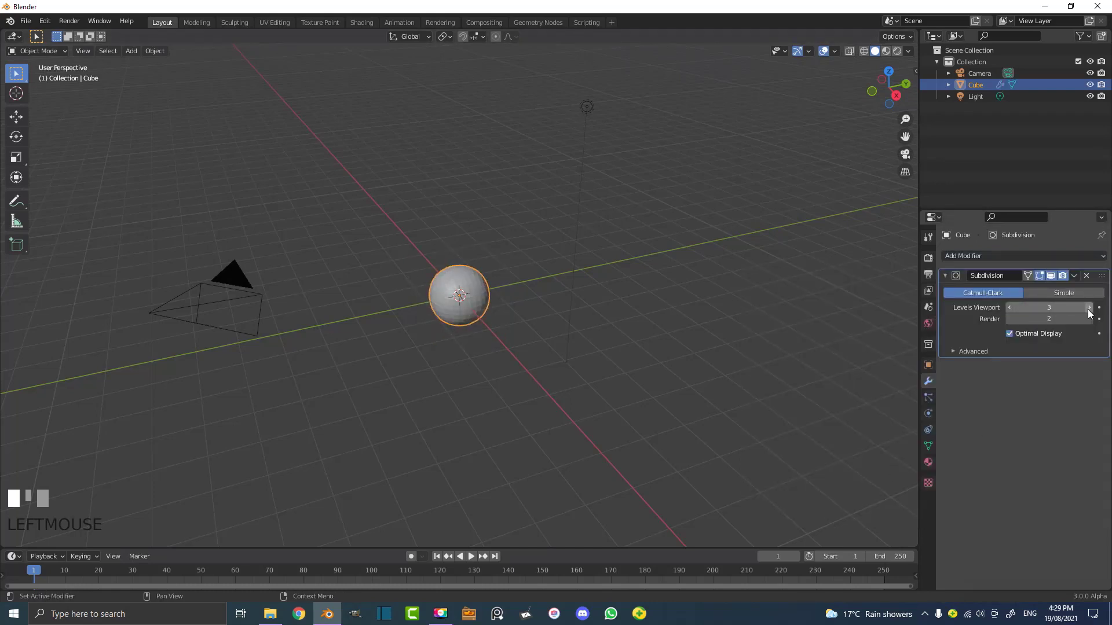
pyautogui.click(1088, 319)
pyautogui.click(1089, 319)
pyautogui.click(1089, 307)
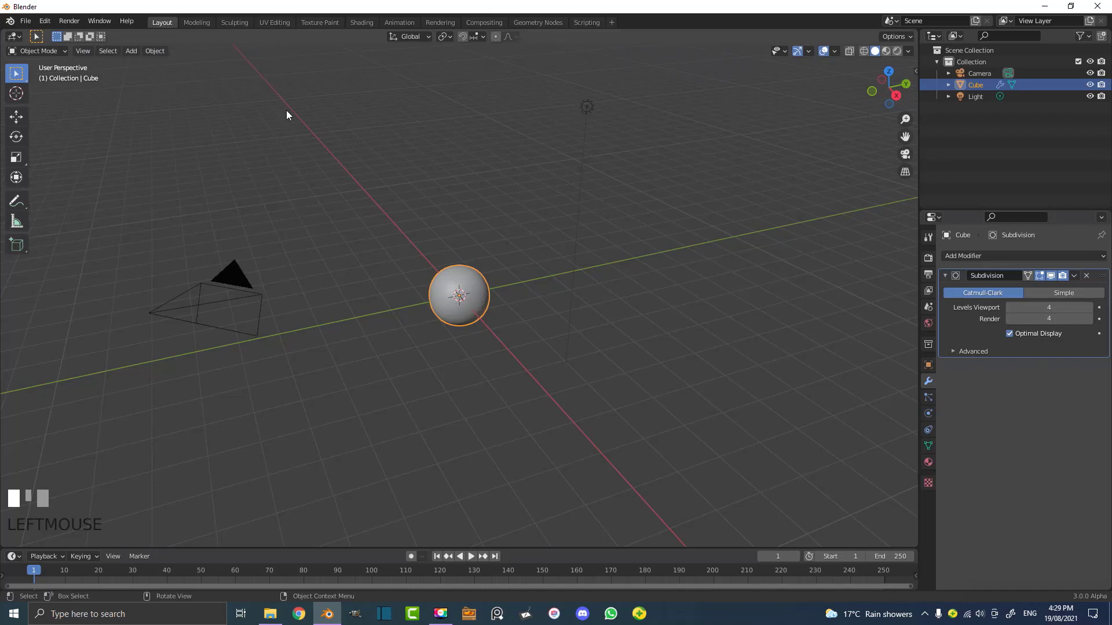
# - Apply Shade Smooth to the sphere and select the camera
pyautogui.click(150, 52)
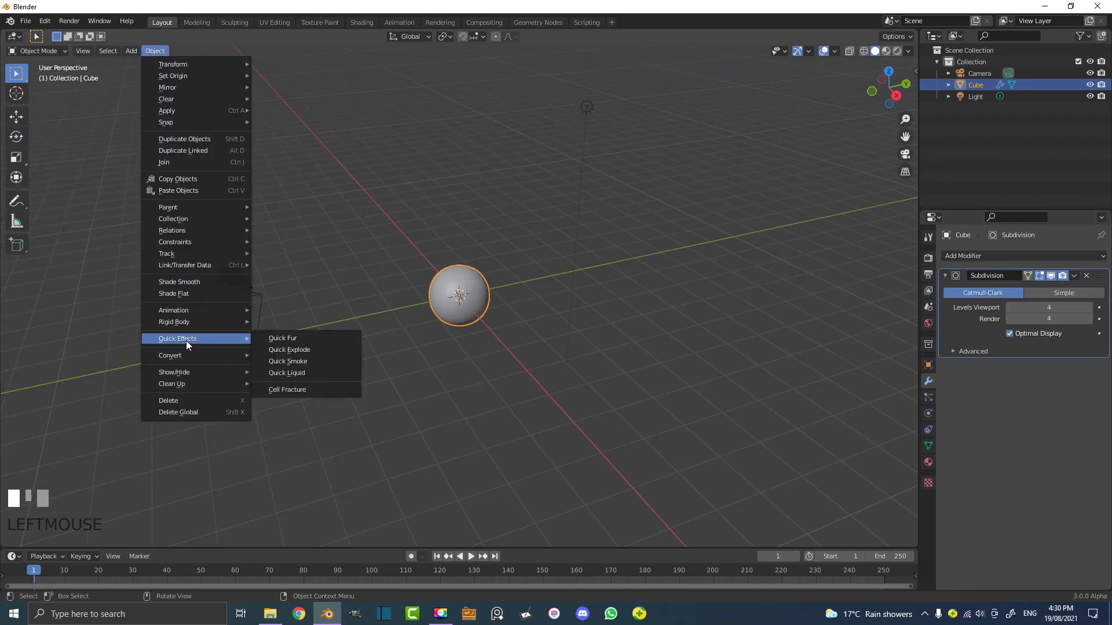
pyautogui.click(192, 283)
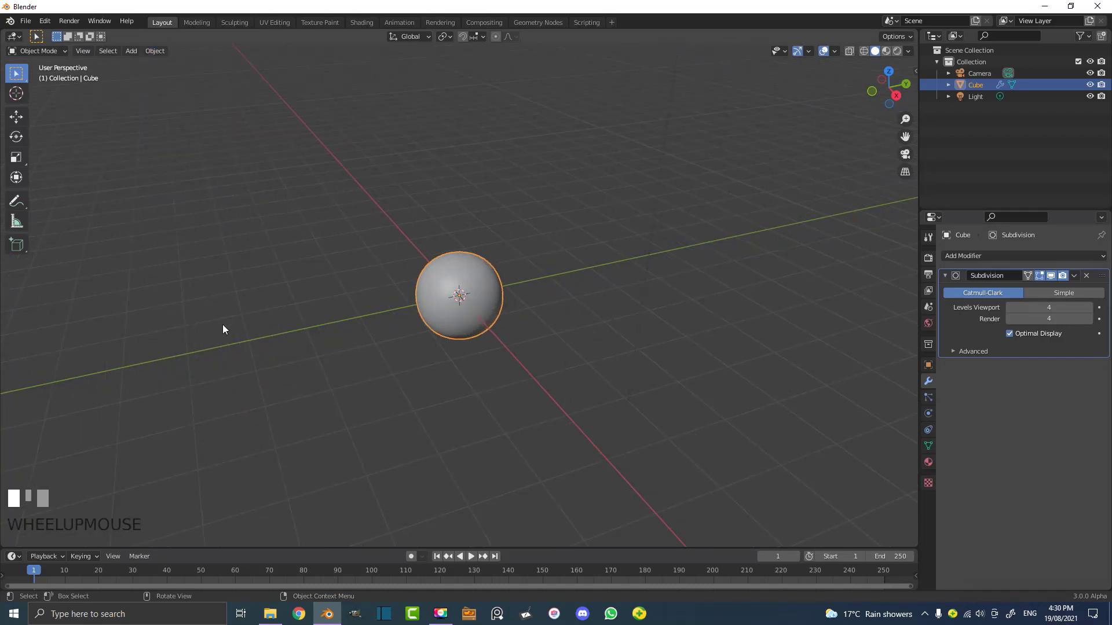
pyautogui.click(298, 315)
# - Replace the default light with an area light moved straight up above the sphere
pyautogui.click(557, 146)
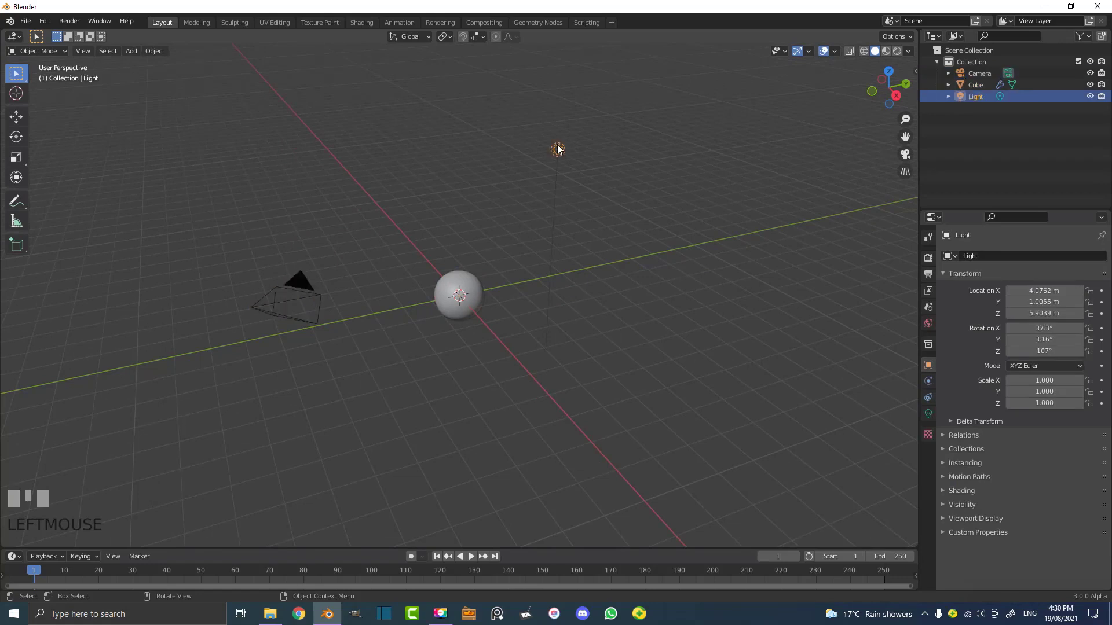
pyautogui.press('x')
pyautogui.click(568, 150)
pyautogui.hotkey('shift', 'a')
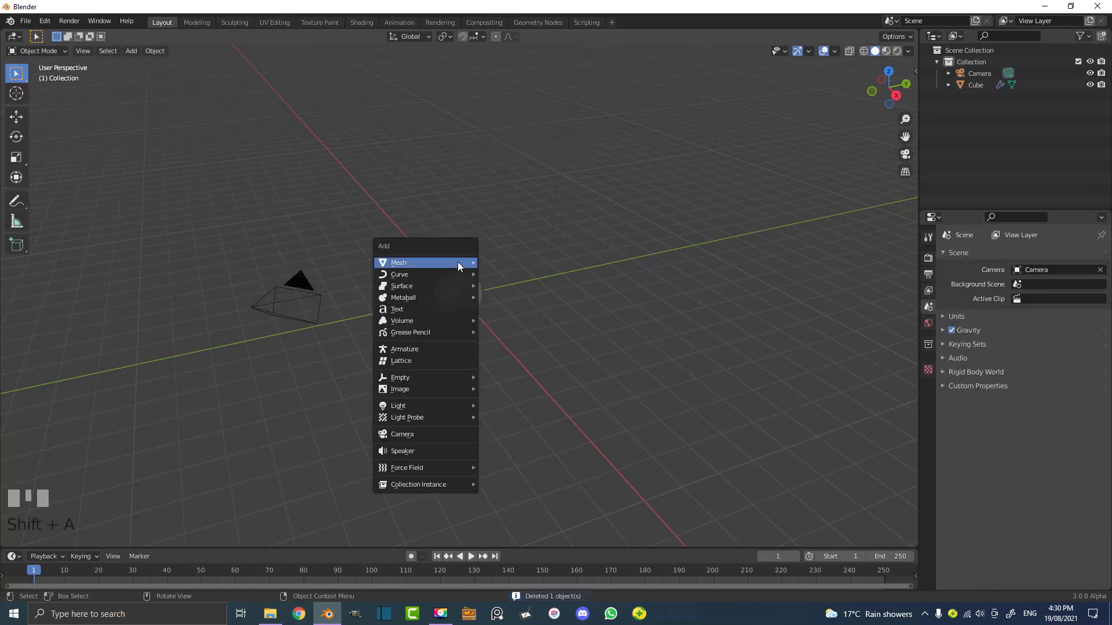
pyautogui.moveTo(412, 405)
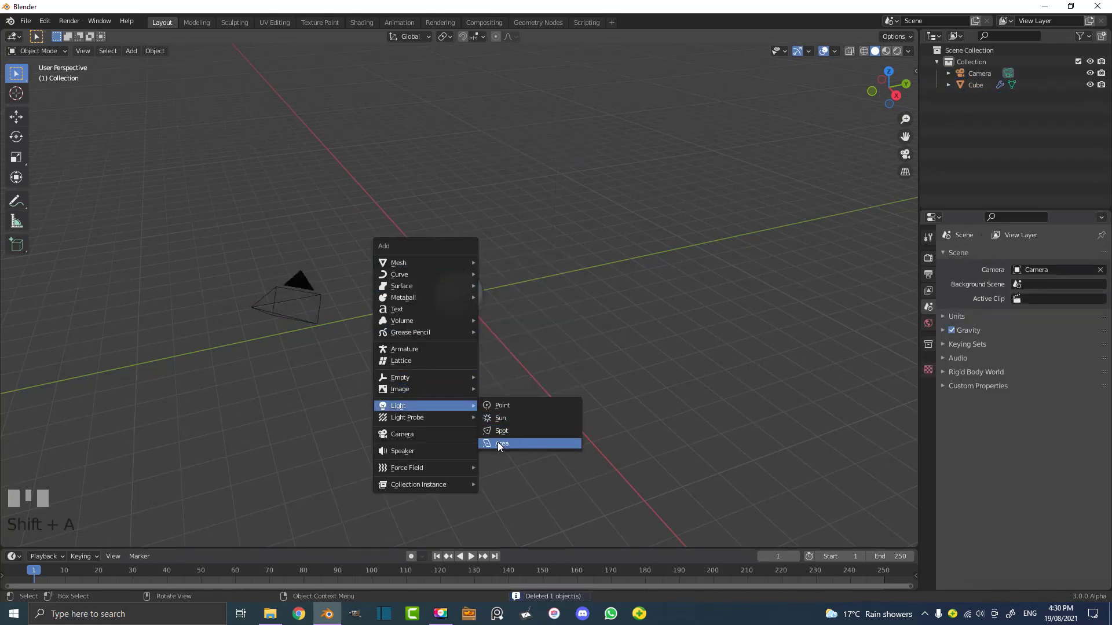
pyautogui.click(498, 443)
pyautogui.press('g')
pyautogui.press('z')
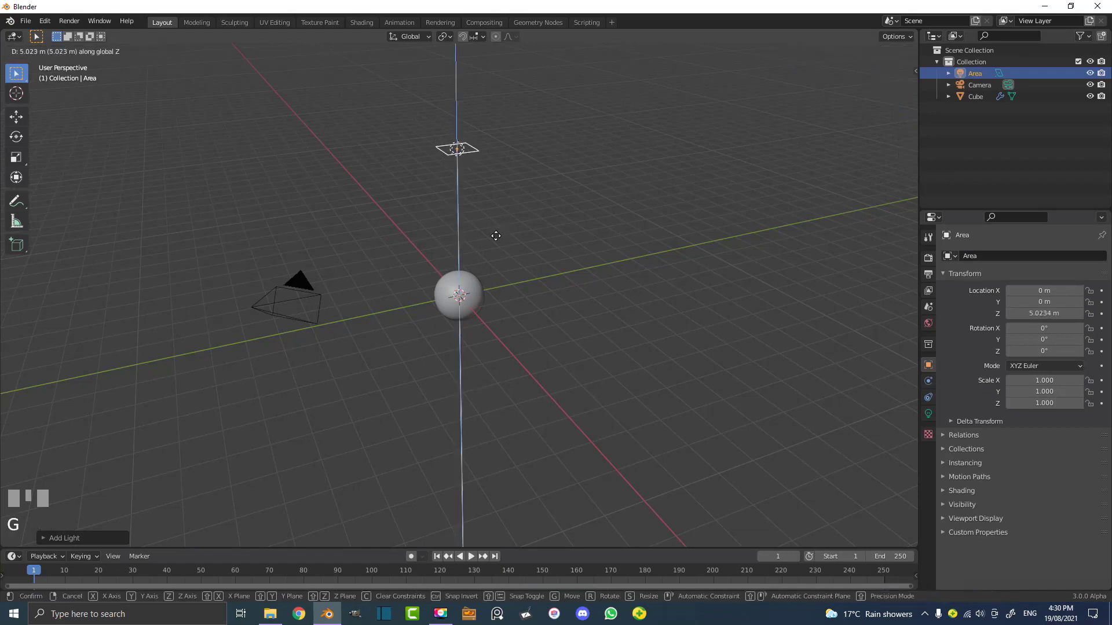
pyautogui.click(495, 236)
# - Raise the area light's power to 59.4 W and view the scene in Rendered shading
pyautogui.click(928, 414)
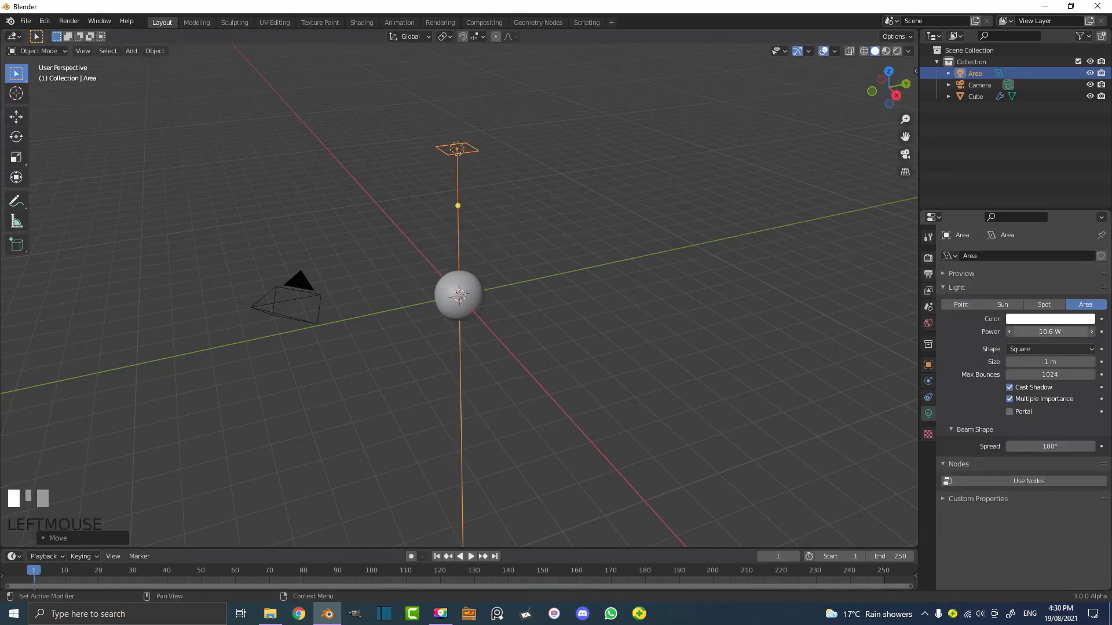
pyautogui.moveTo(1050, 331); pyautogui.dragTo(1103, 362)
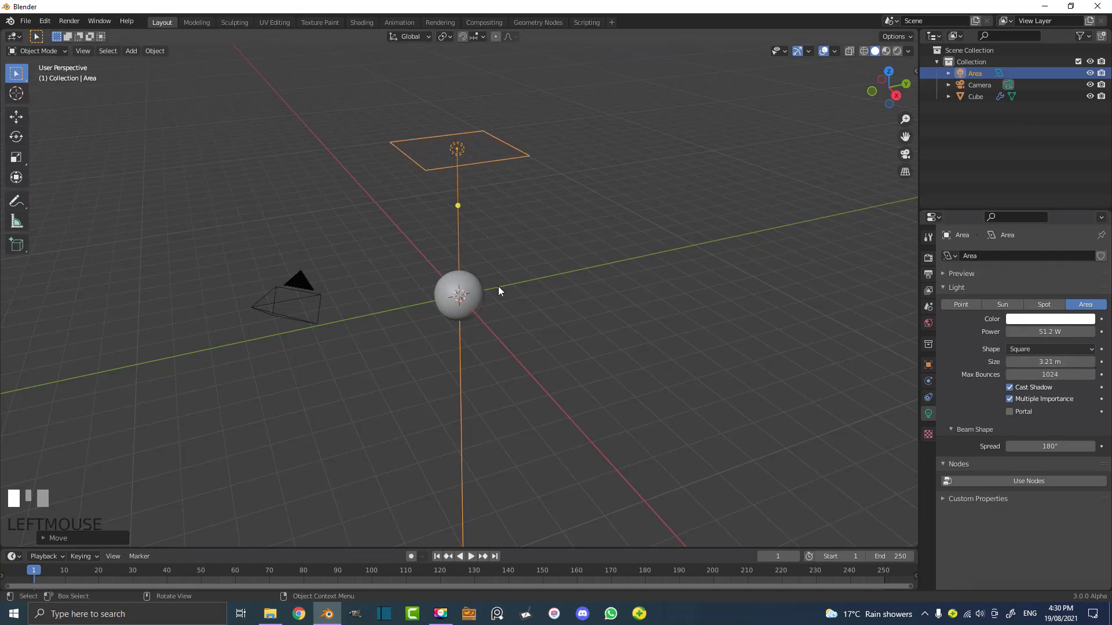
pyautogui.moveTo(499, 289); pyautogui.dragTo(509, 266, button='middle')
pyautogui.press('z')
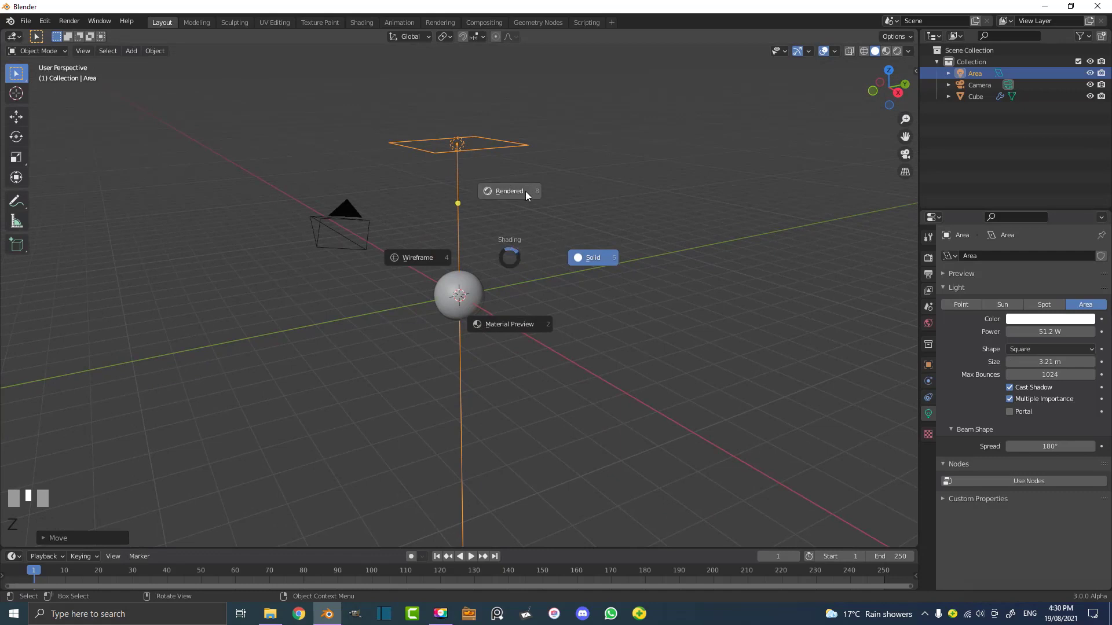
pyautogui.click(506, 205)
pyautogui.scroll(5, 478, 331)
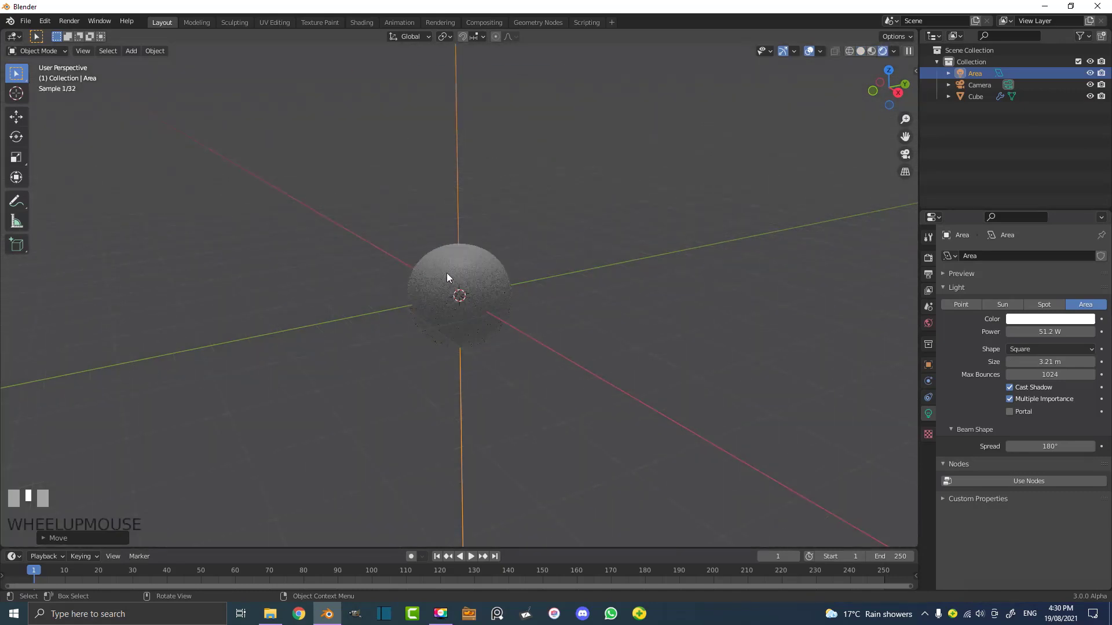
pyautogui.moveTo(1065, 331); pyautogui.dragTo(1075, 332)
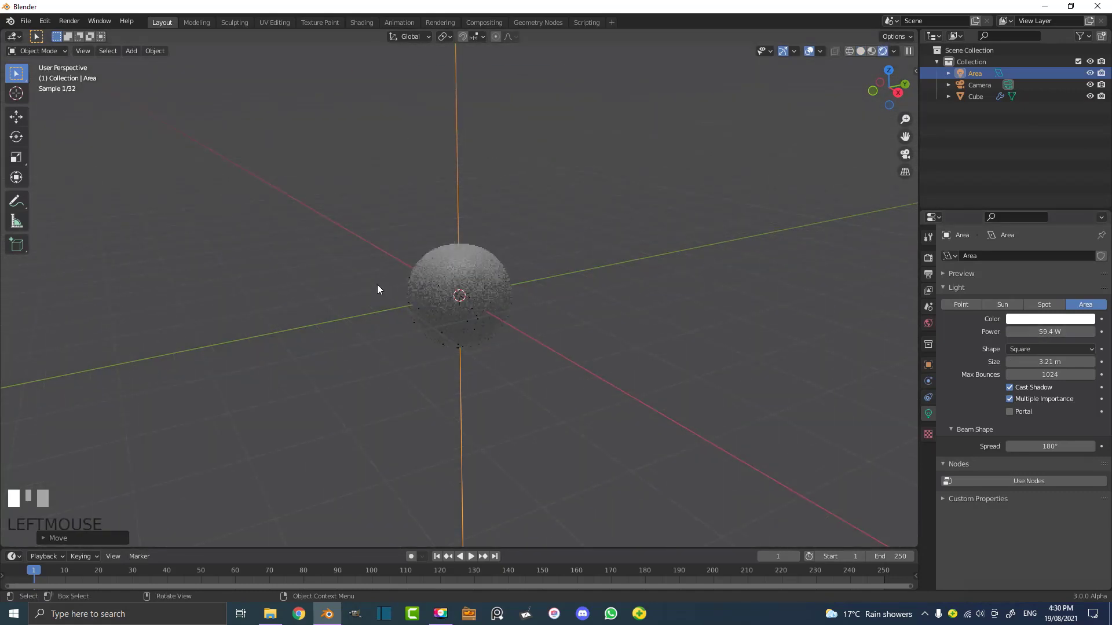
pyautogui.scroll(-2, 510, 282)
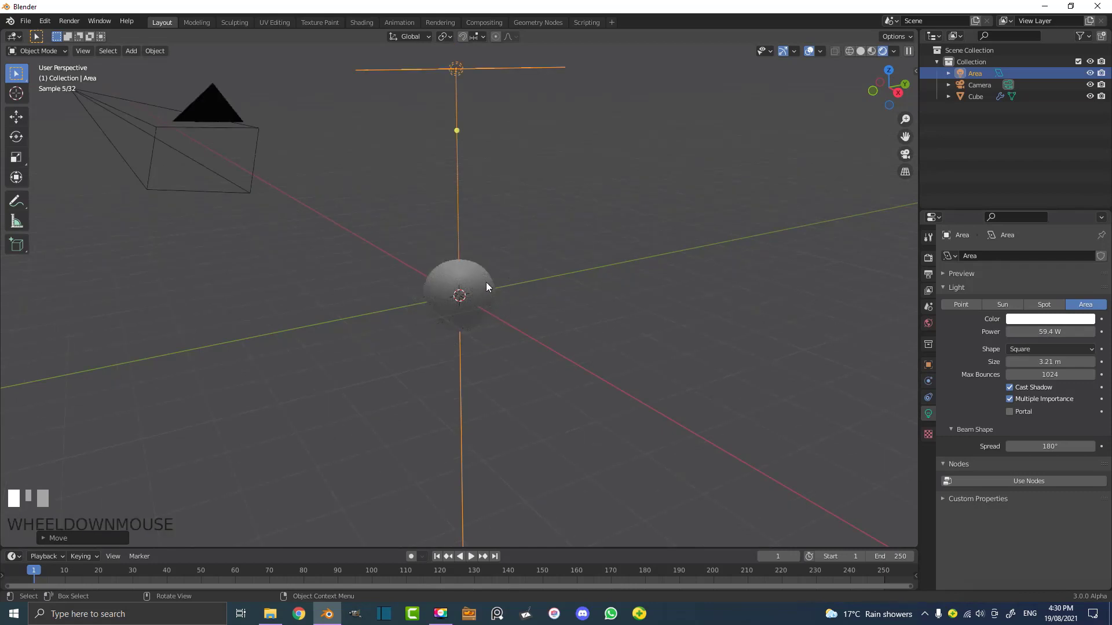
# - Select the sphere and show it in the Shading workspace with a Rendered viewport
pyautogui.click(485, 280)
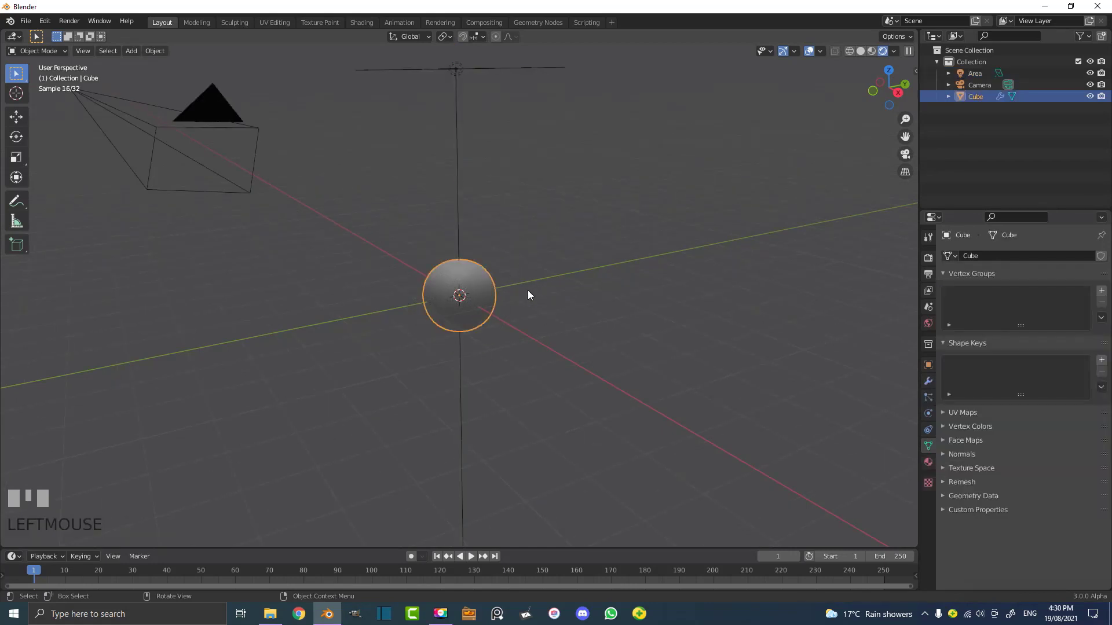
pyautogui.click(362, 22)
pyautogui.scroll(3, 572, 248)
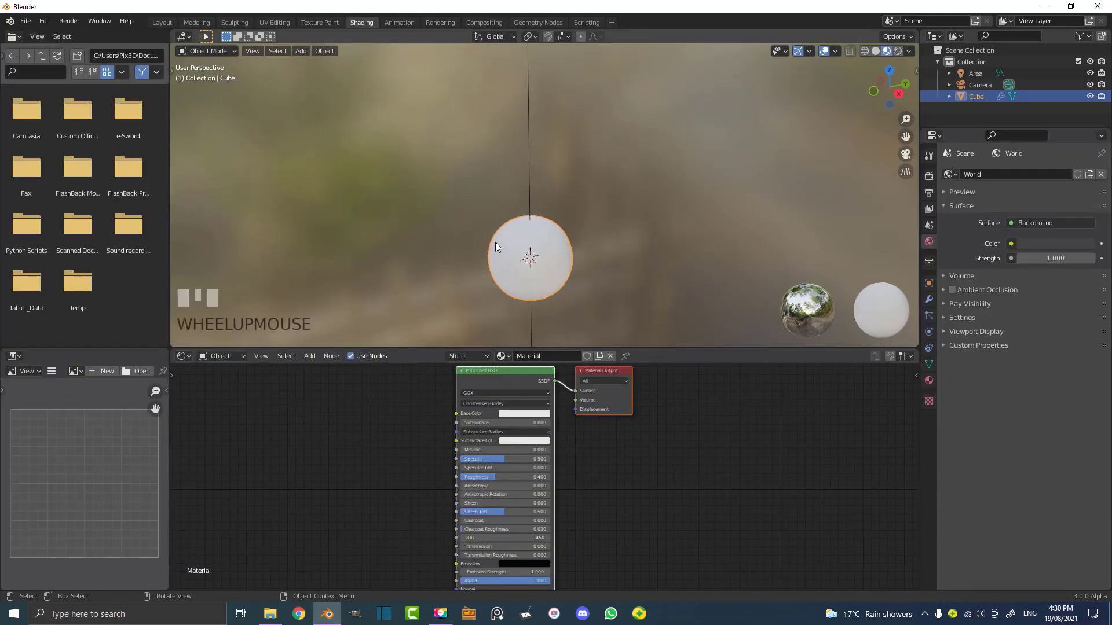
pyautogui.keyDown('ctrl'); pyautogui.moveTo(495, 242); pyautogui.dragTo(509, 234, button='middle'); pyautogui.keyUp('ctrl')
pyautogui.press('z')
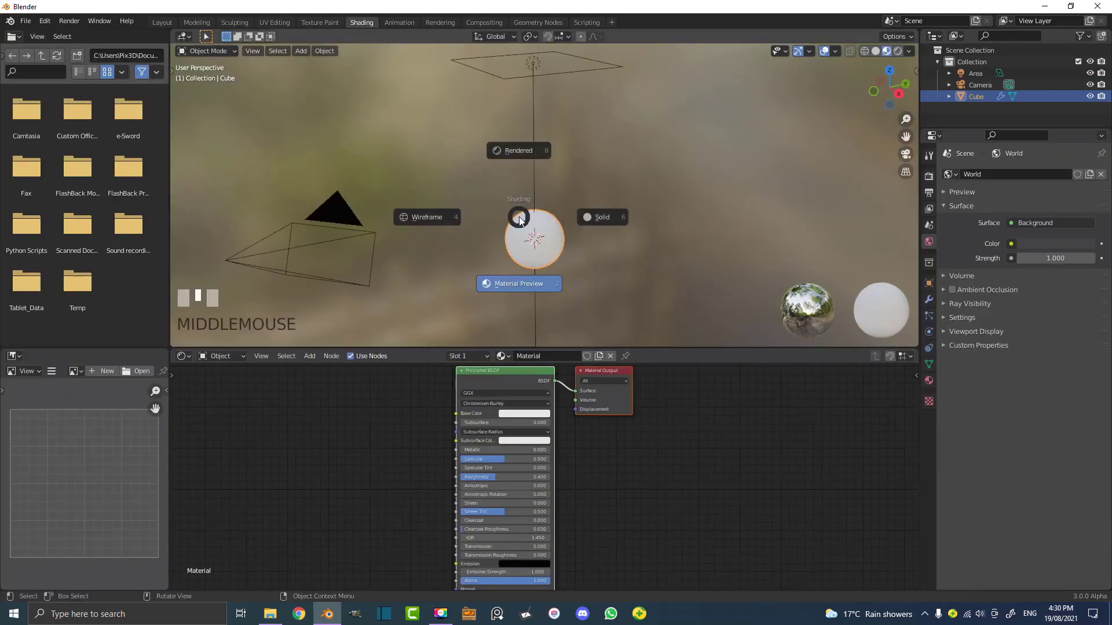
pyautogui.click(517, 151)
pyautogui.scroll(3, 518, 255)
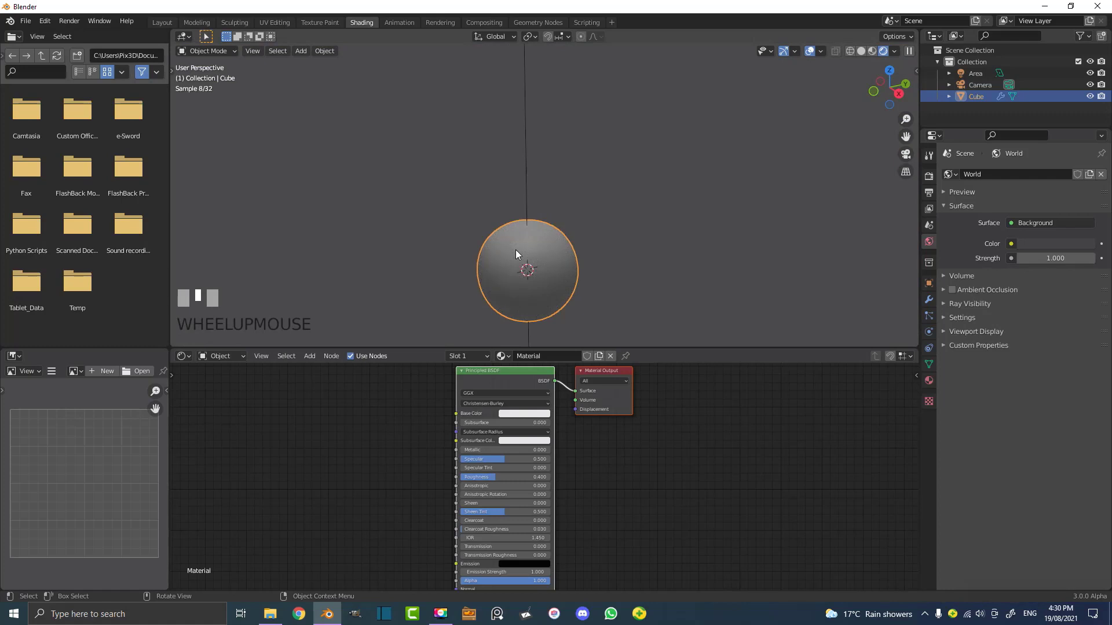
# - Set the Principled BSDF Base Color to an orange-red hue on the color wheel
pyautogui.moveTo(422, 384); pyautogui.dragTo(433, 402, button='middle')
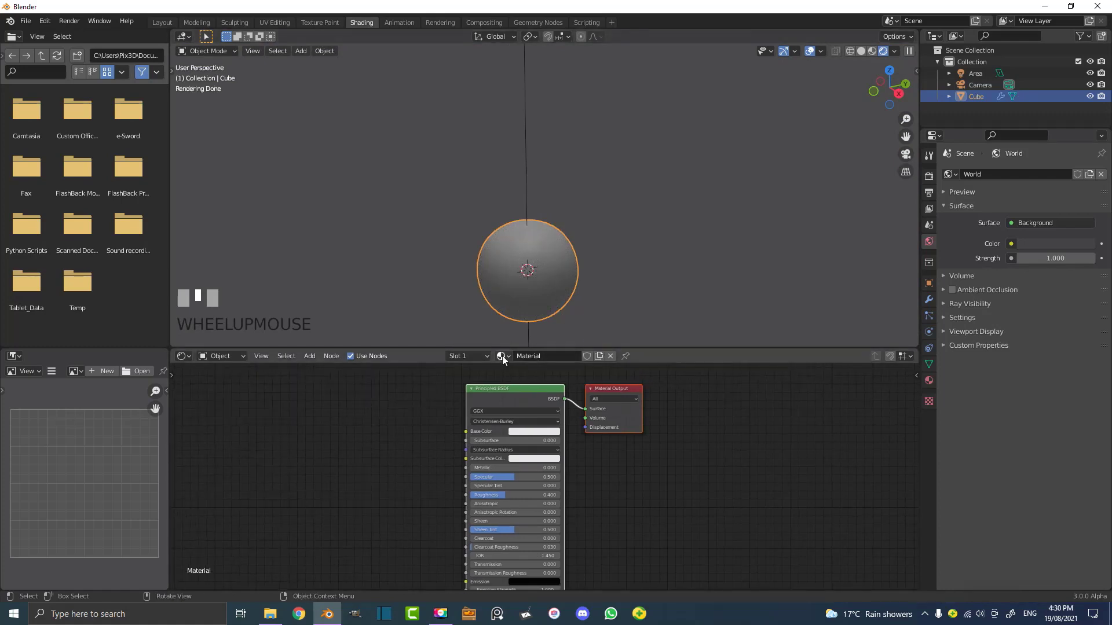
pyautogui.scroll(3, 583, 468)
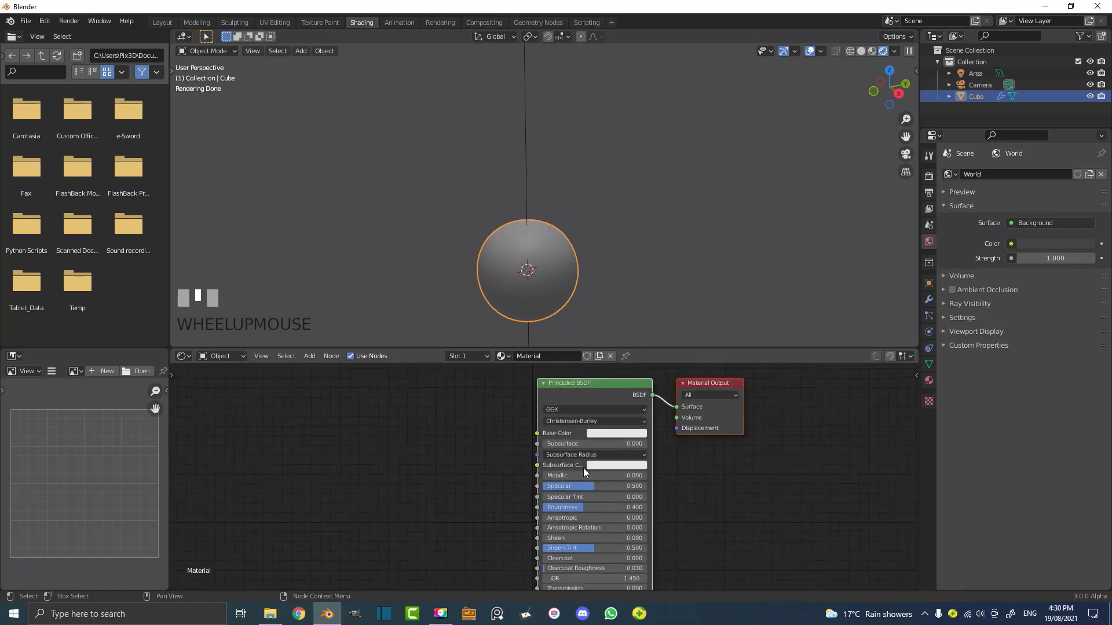
pyautogui.click(616, 430)
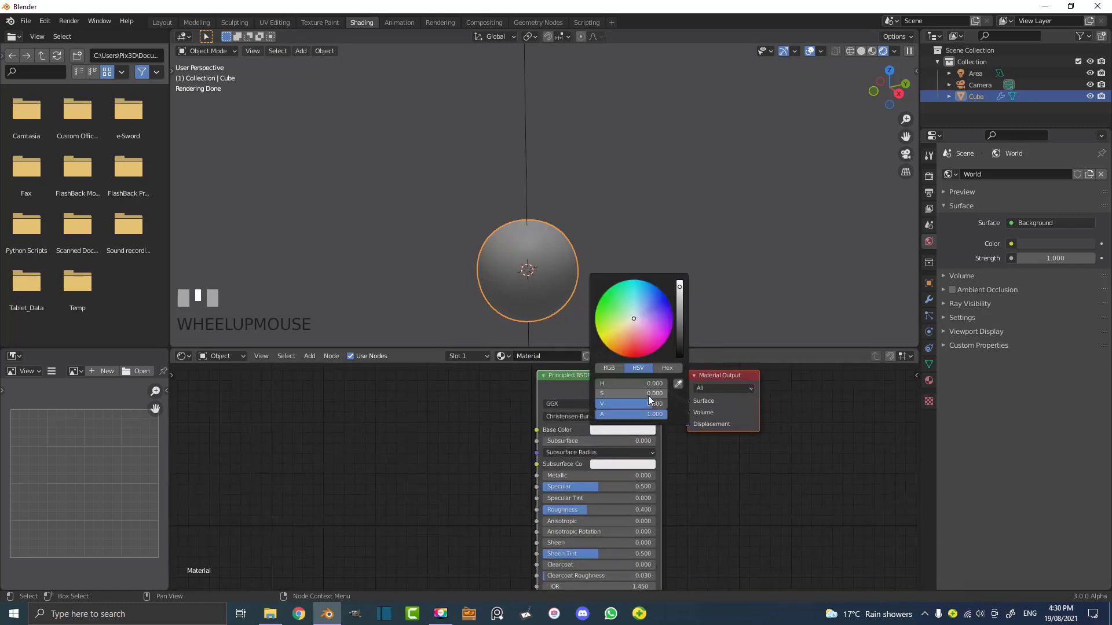
pyautogui.click(629, 352)
pyautogui.moveTo(627, 350); pyautogui.dragTo(623, 349)
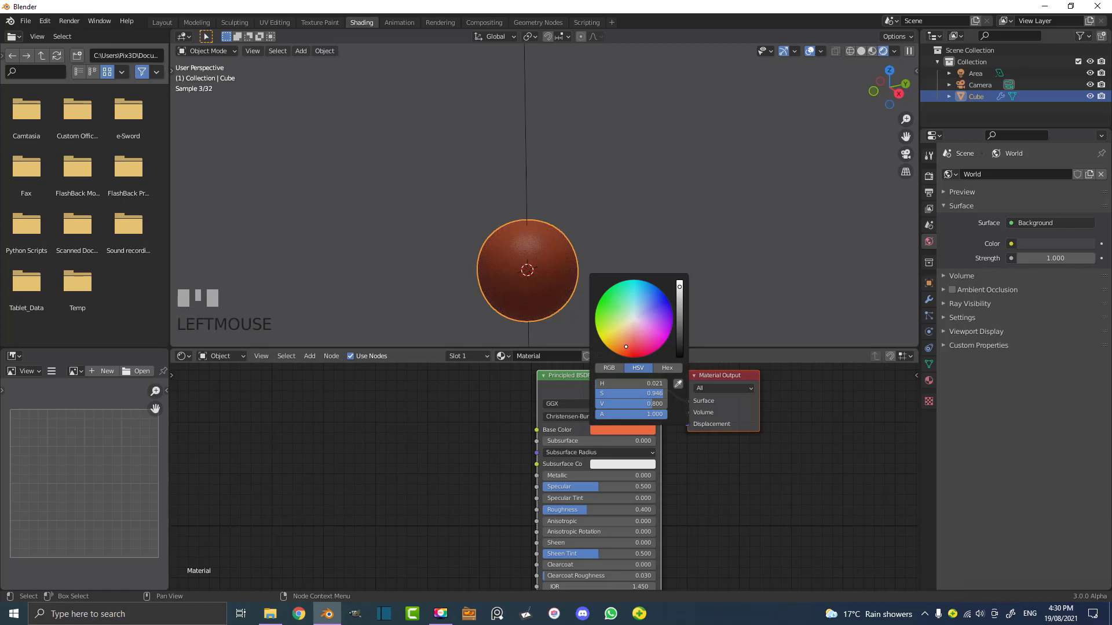
pyautogui.scroll(-2, 559, 197)
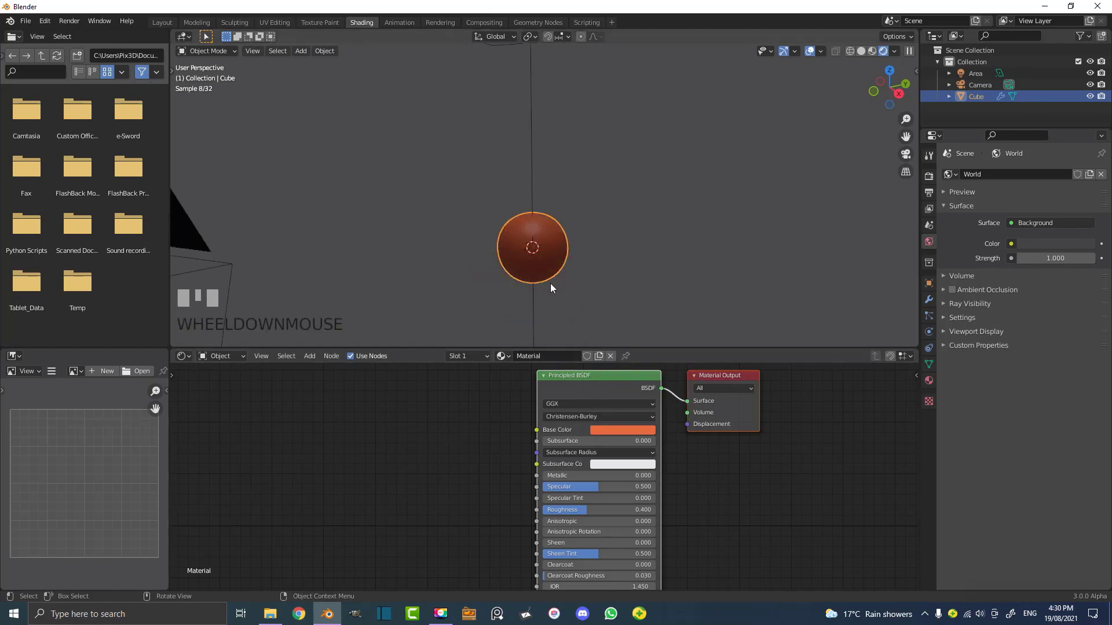
# - Make three Shift+D copies of the sphere in a diamond layout and select the top-right copy
pyautogui.keyDown('shift'); pyautogui.moveTo(550, 283); pyautogui.dragTo(549, 258, button='middle'); pyautogui.keyUp('shift')
pyautogui.hotkey('shift', 'd')
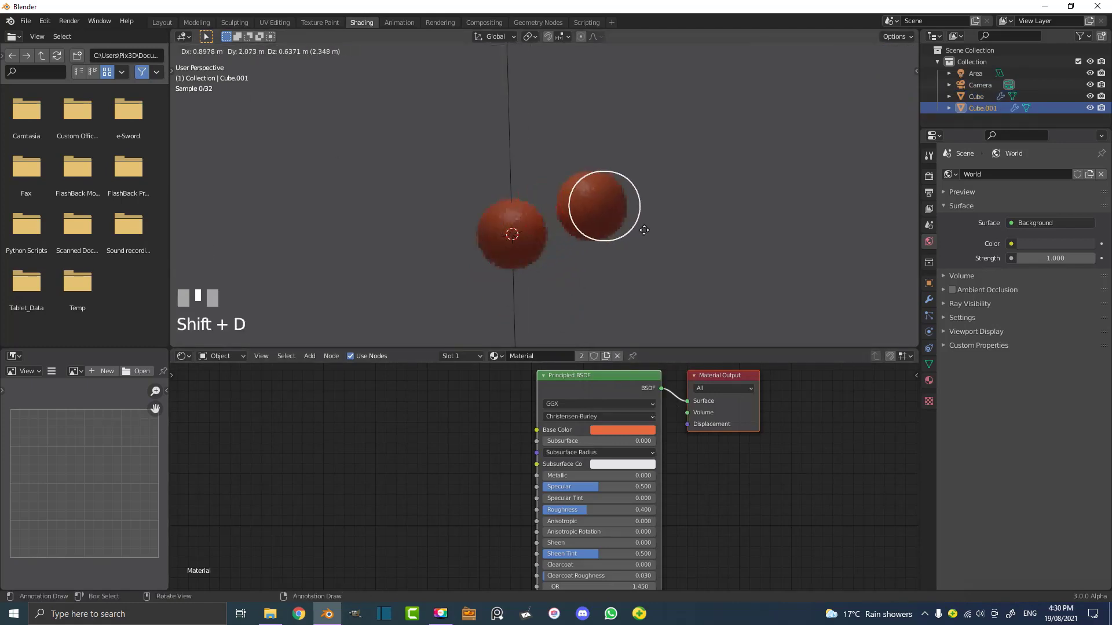
pyautogui.click(652, 256)
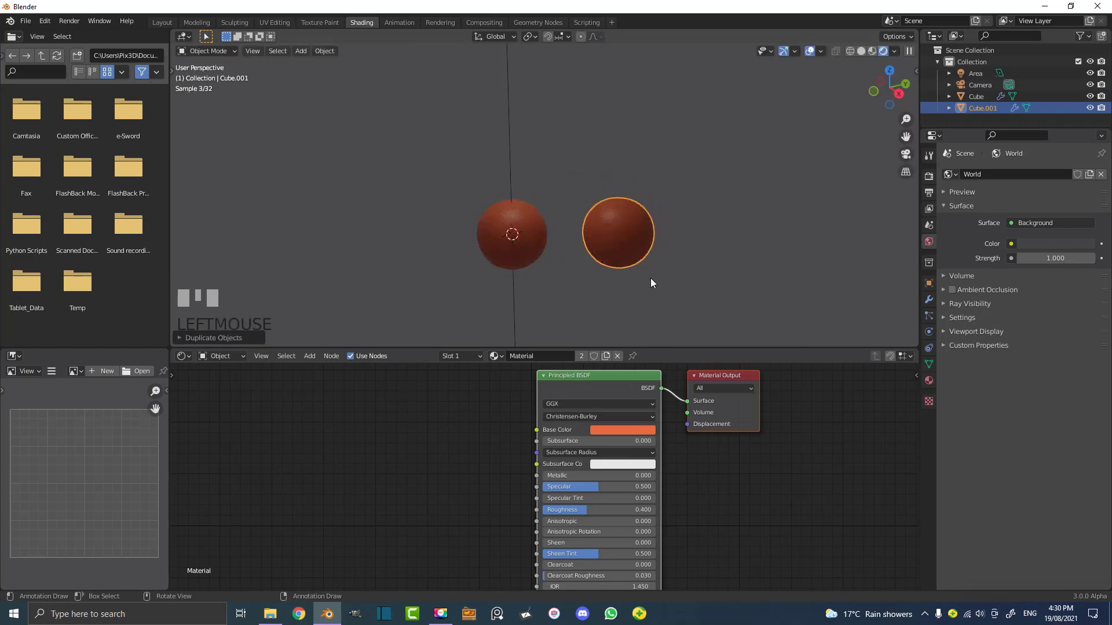
pyautogui.hotkey('shift', 'd')
pyautogui.click(597, 176)
pyautogui.hotkey('shift', 'd')
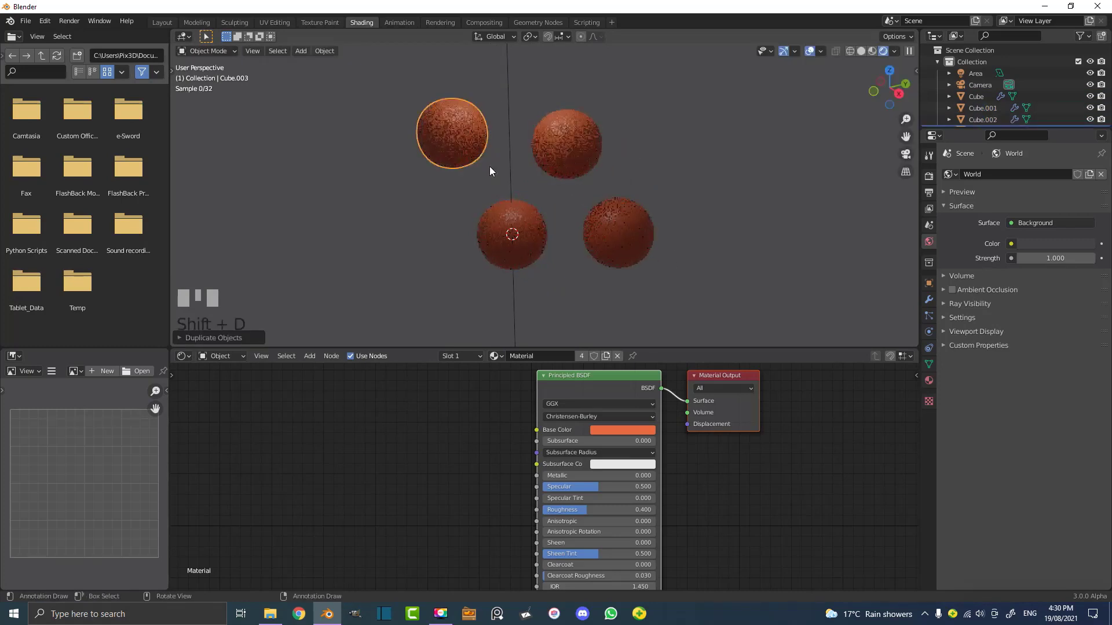
pyautogui.click(488, 166)
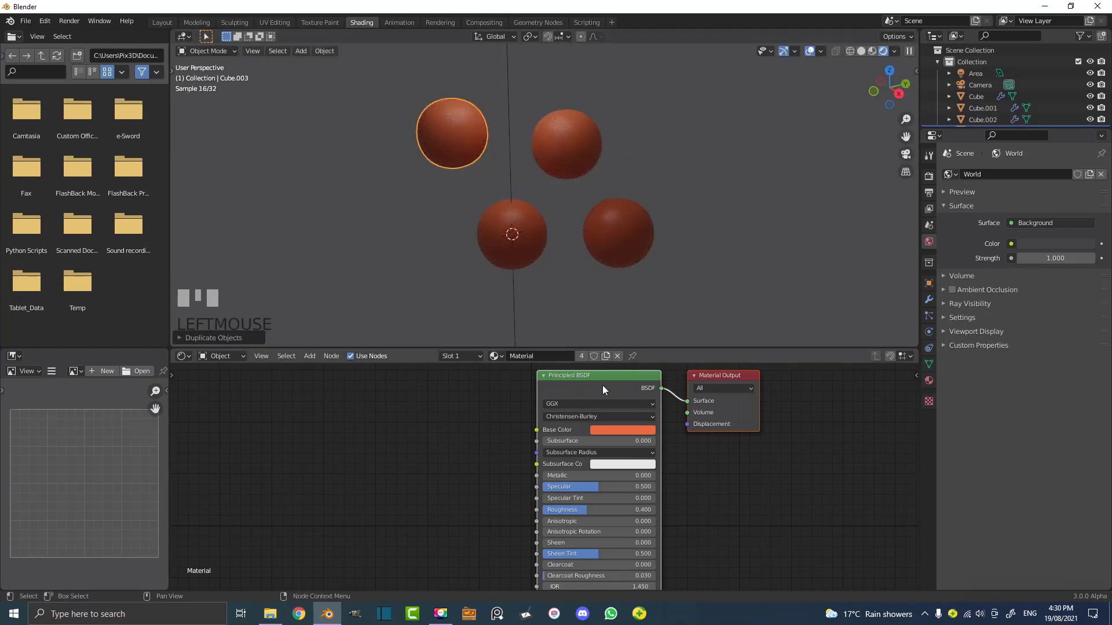
pyautogui.click(565, 131)
pyautogui.click(929, 381)
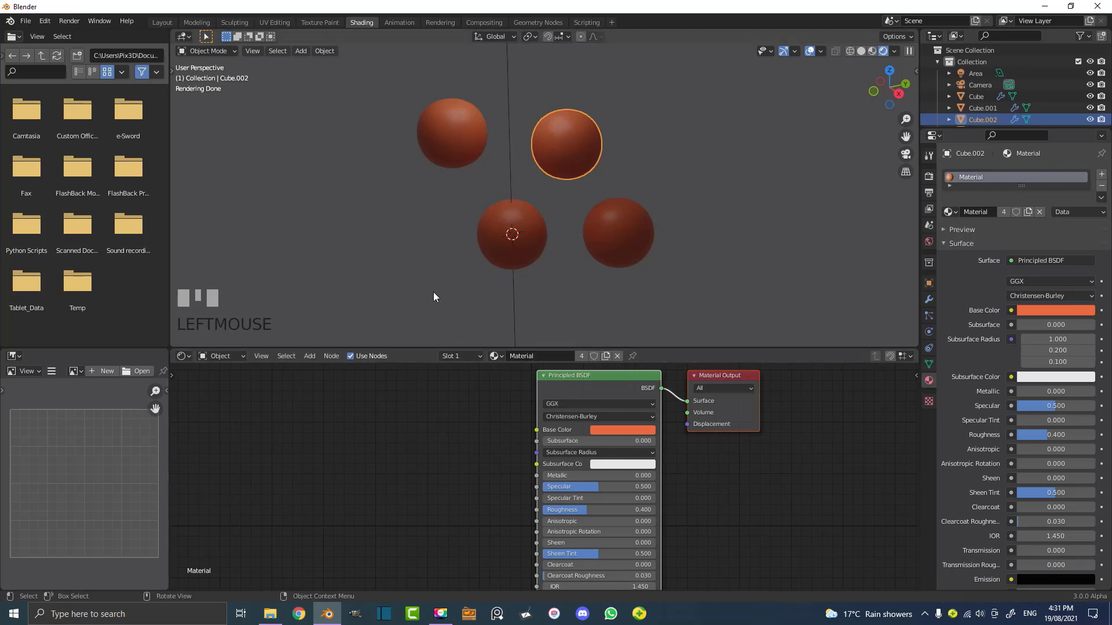
# - Add an Object Info node, found by searching 'object', to the left of the shader
pyautogui.moveTo(445, 453); pyautogui.dragTo(433, 475, button='middle')
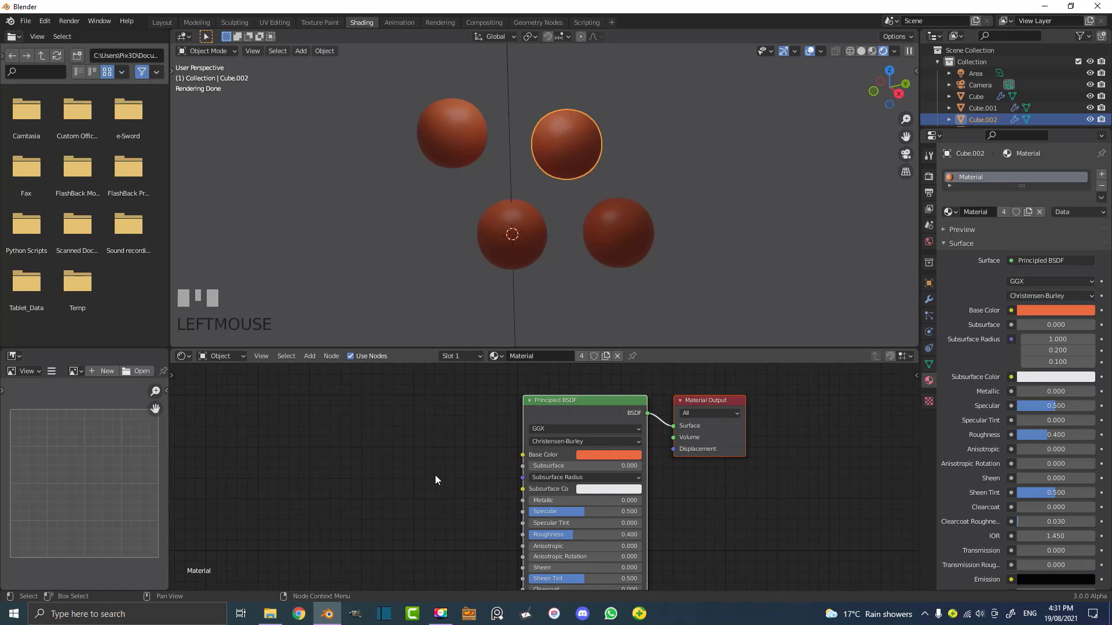
pyautogui.hotkey('shift', 'a')
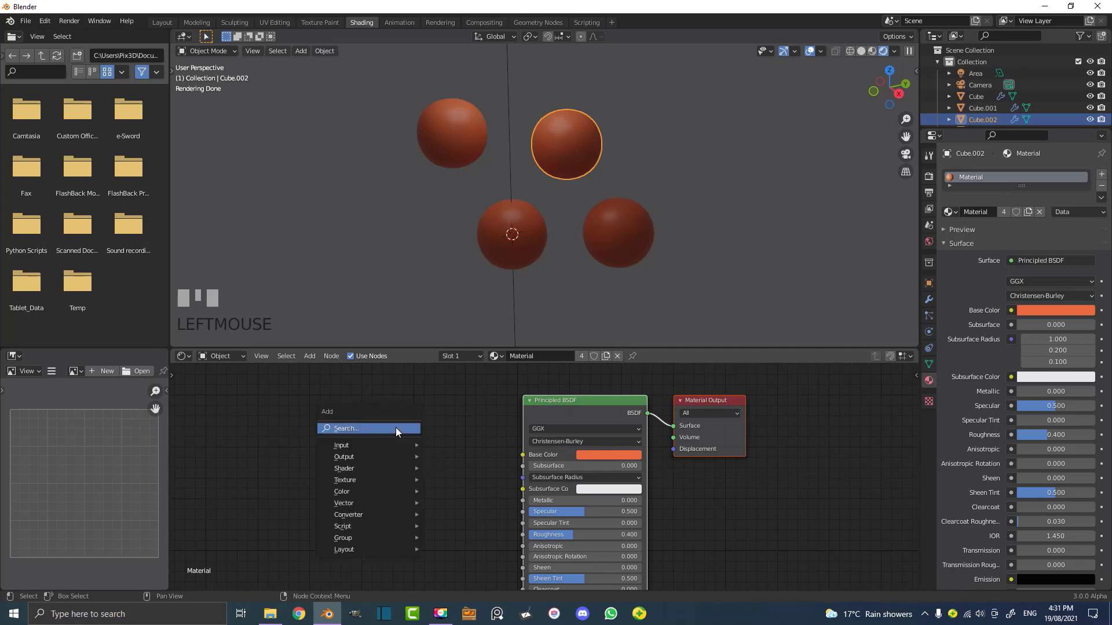
pyautogui.click(355, 429)
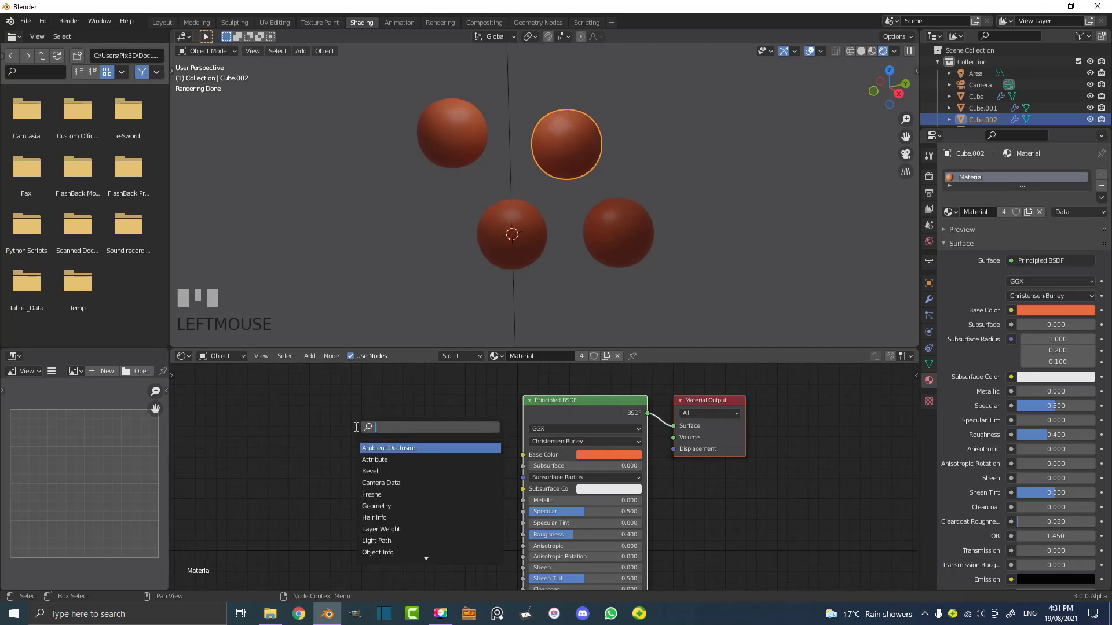
pyautogui.write('object')
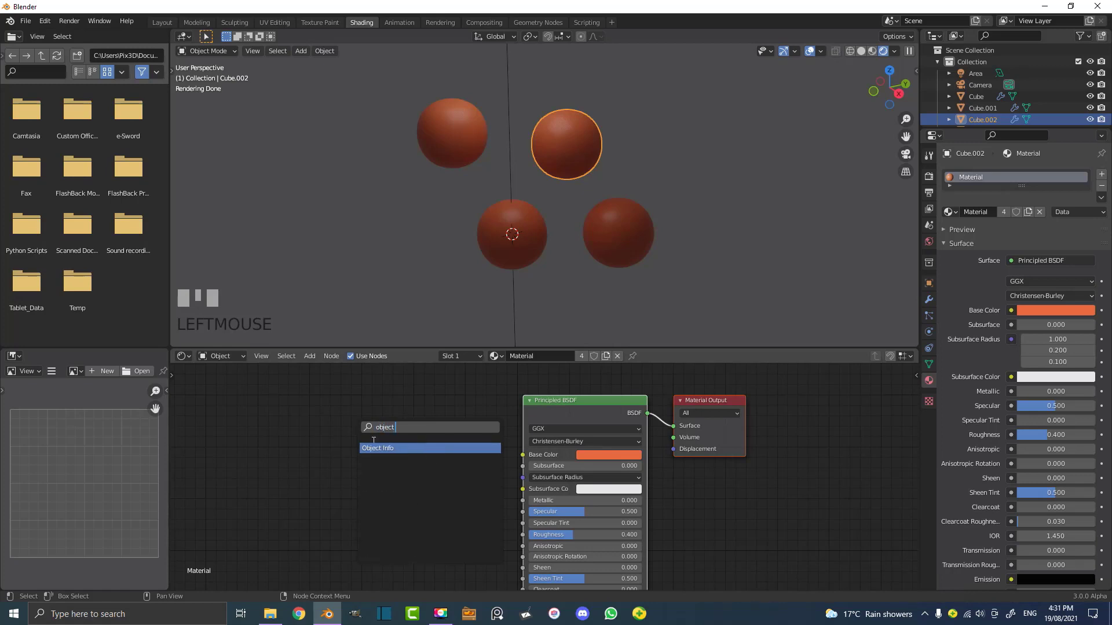
pyautogui.press('Return')
pyautogui.click(294, 431)
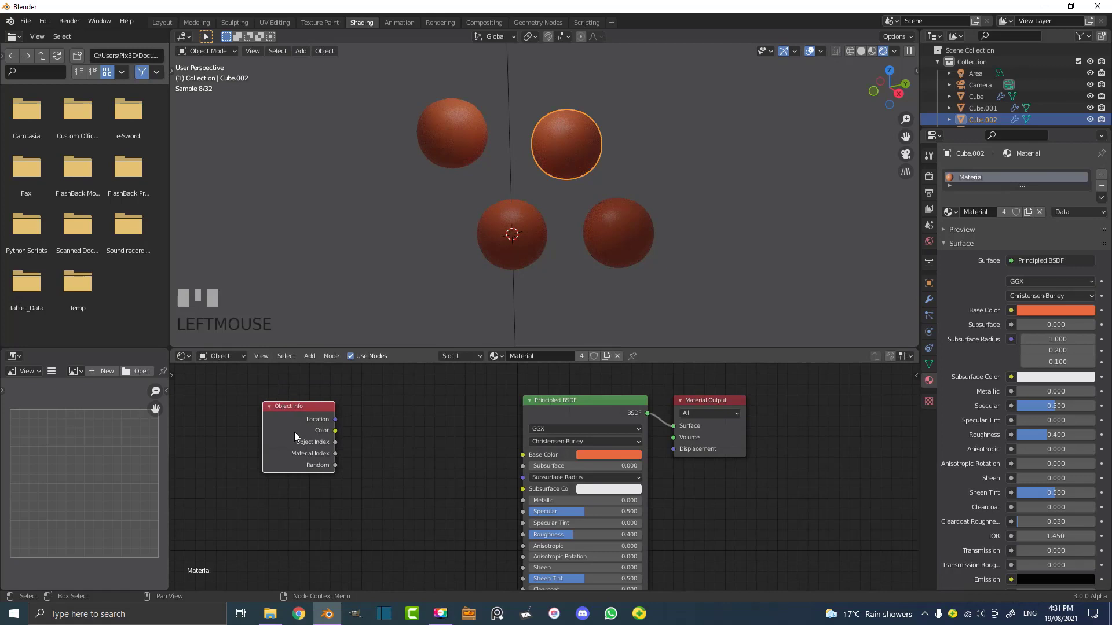
pyautogui.moveTo(292, 417); pyautogui.dragTo(296, 444)
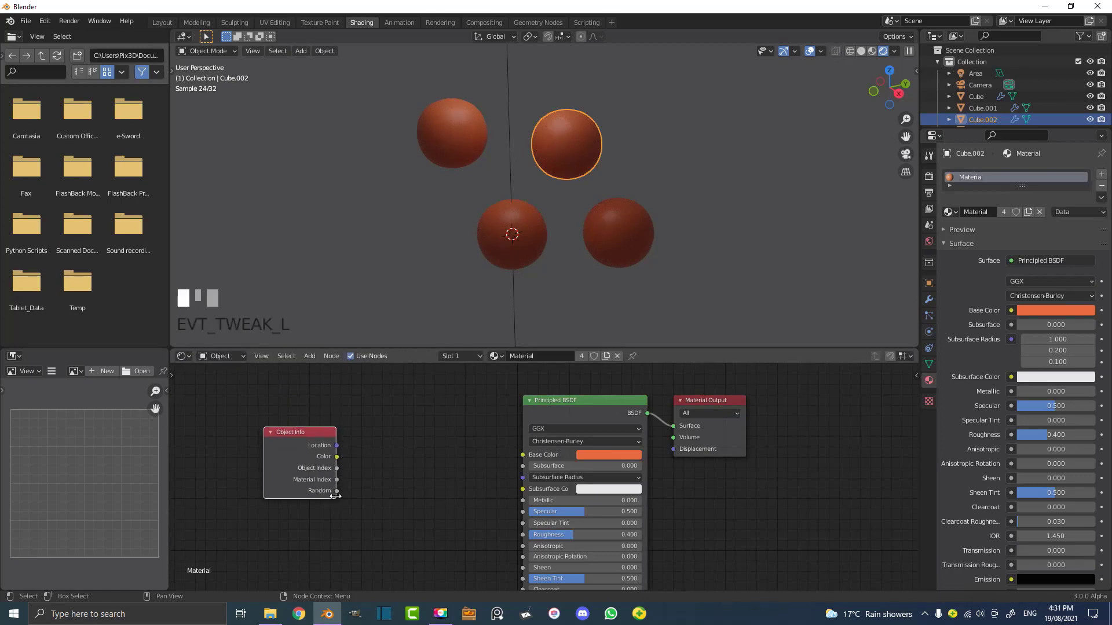
# - Connect Object Info's Random output to the Principled BSDF Base Color input
pyautogui.moveTo(337, 491); pyautogui.dragTo(346, 498)
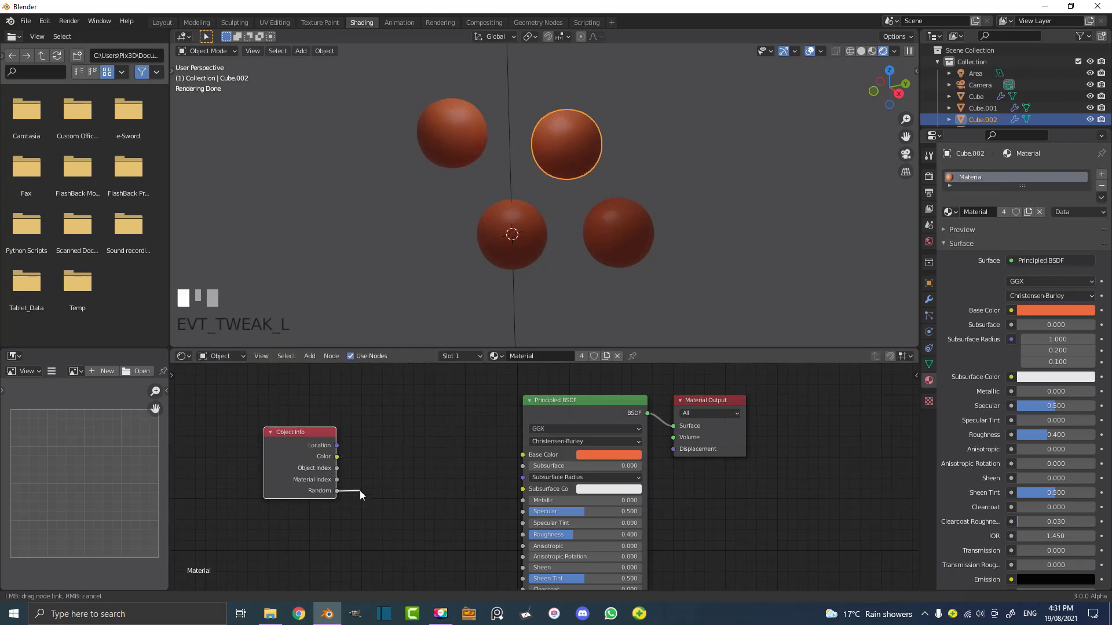
pyautogui.moveTo(363, 449); pyautogui.dragTo(530, 457)
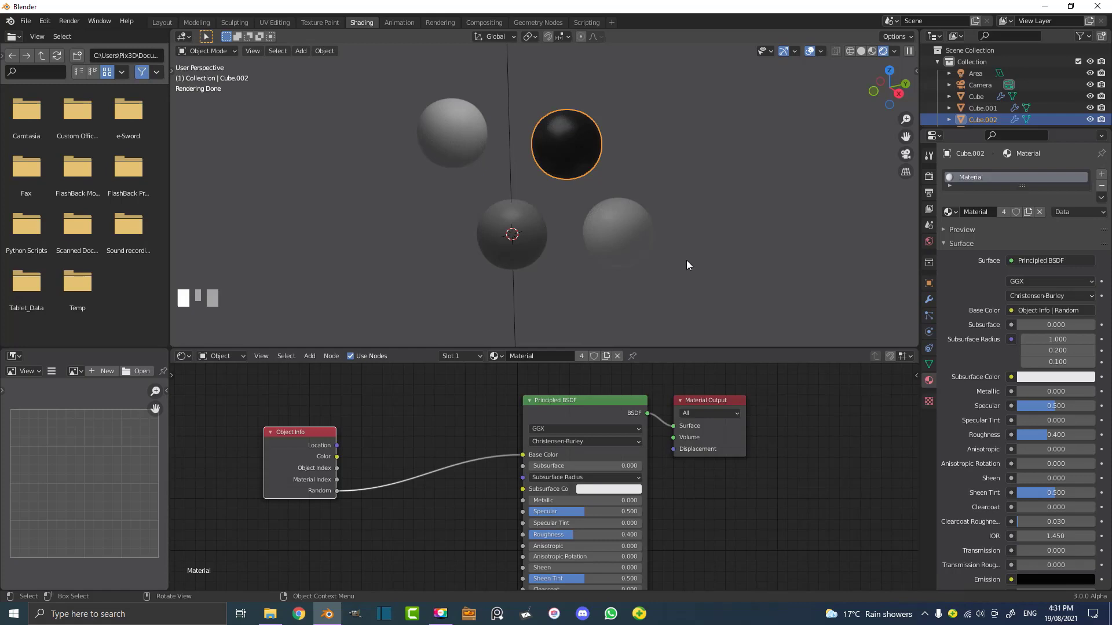
pyautogui.moveTo(280, 457)
pyautogui.mouseDown()
pyautogui.moveTo(444, 401)
pyautogui.moveTo(314, 417)
pyautogui.moveTo(278, 440)
pyautogui.mouseUp()
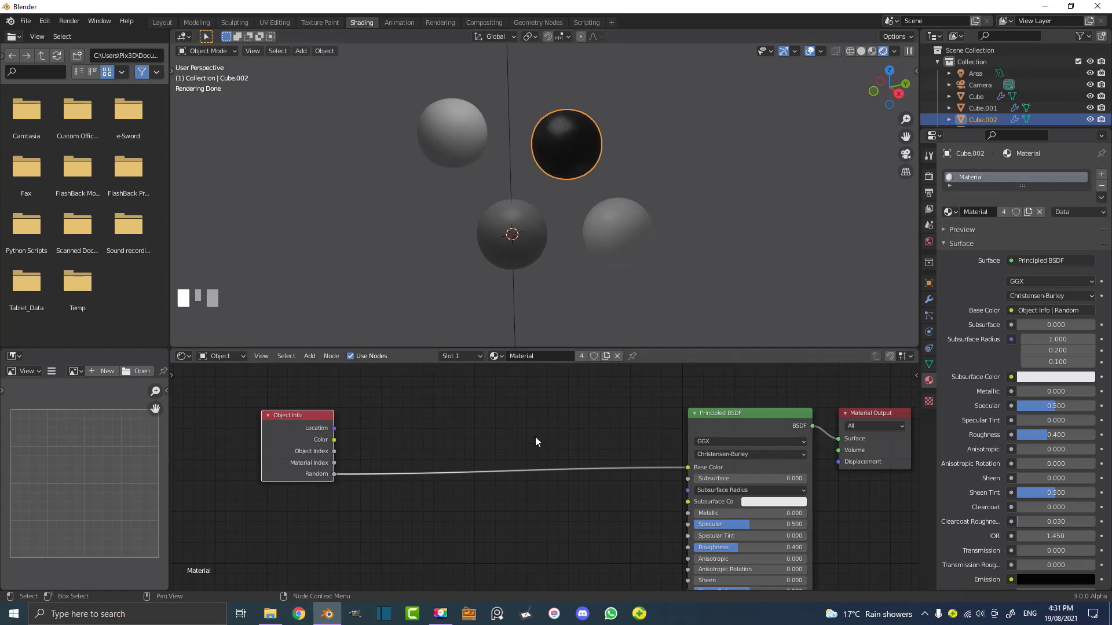
# - Add a ColorRamp via a 'colo' search and drop it onto the Random-to-Base Color link
pyautogui.hotkey('shift', 'a')
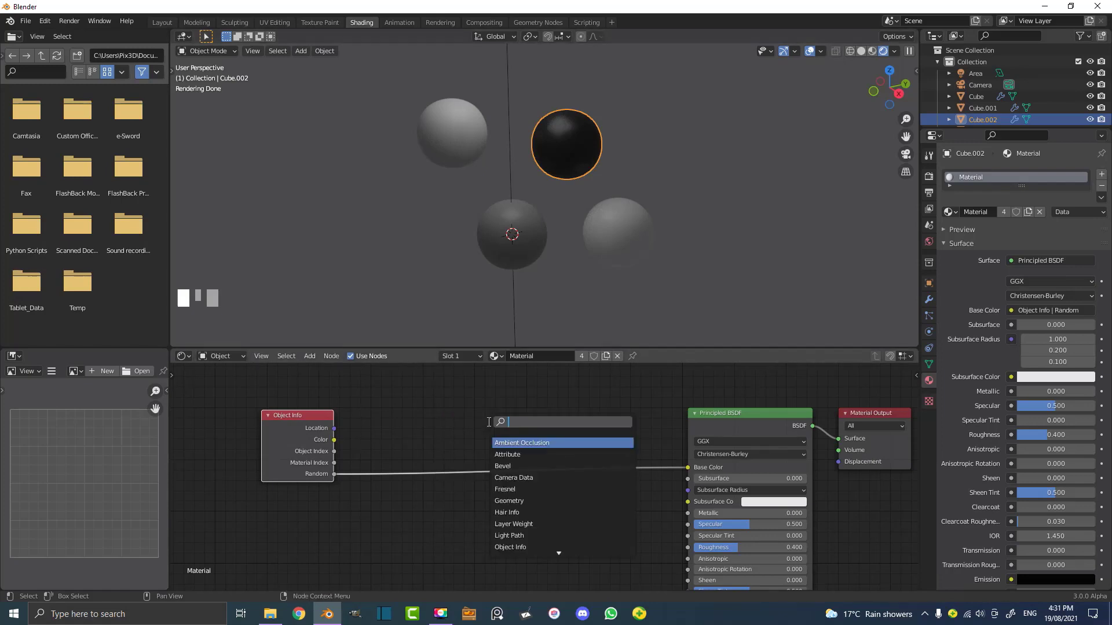
pyautogui.write('colo')
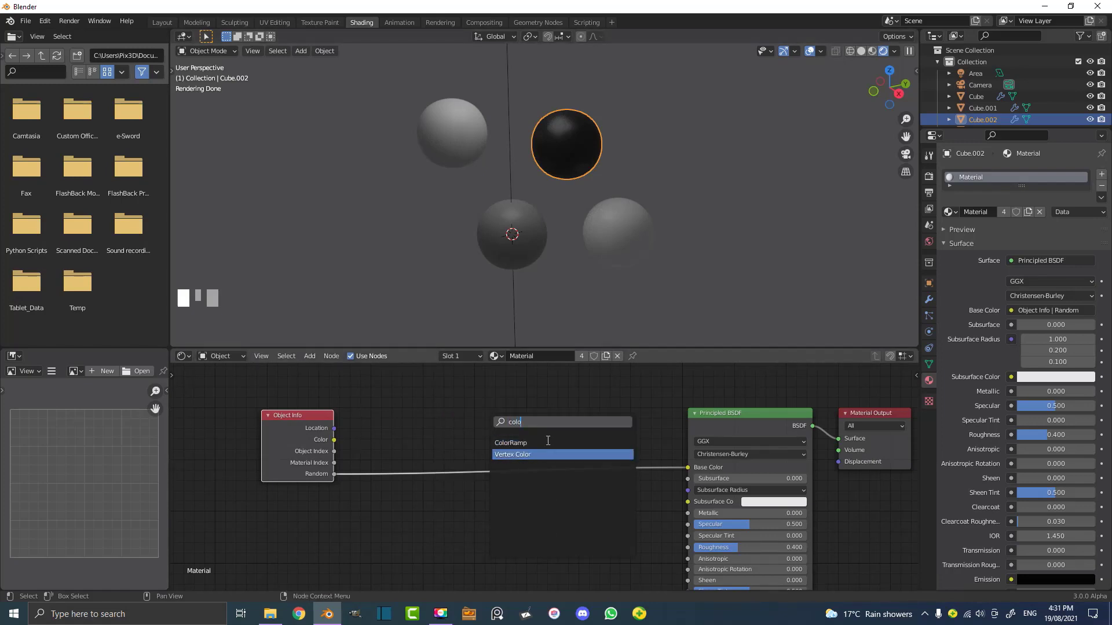
pyautogui.click(539, 442)
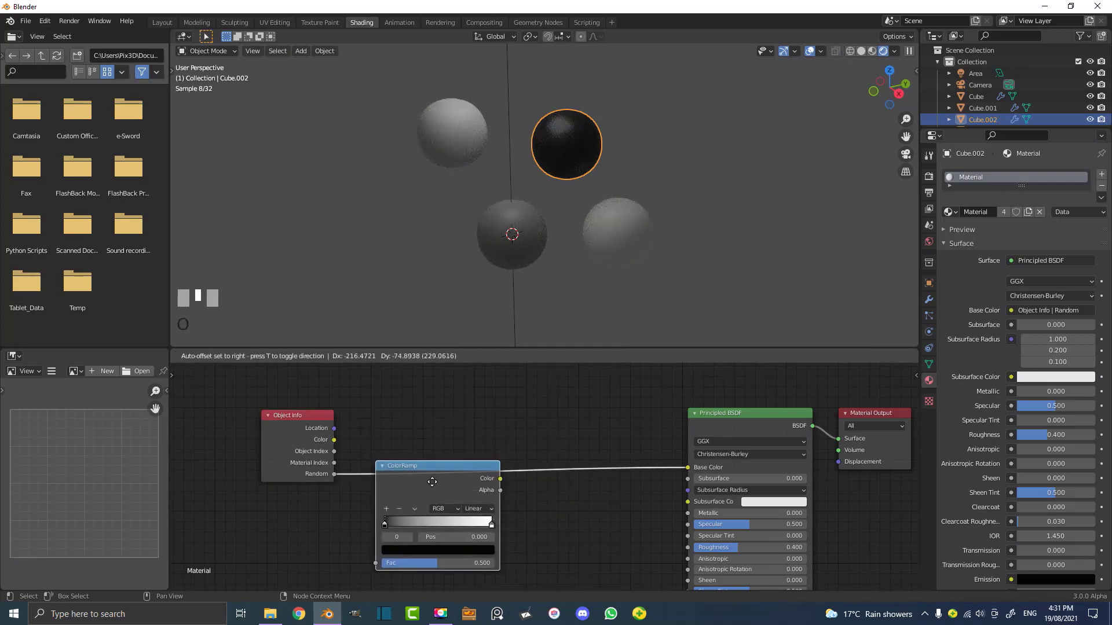
pyautogui.click(471, 419)
pyautogui.moveTo(304, 436); pyautogui.dragTo(312, 450)
pyautogui.scroll(3, 499, 481)
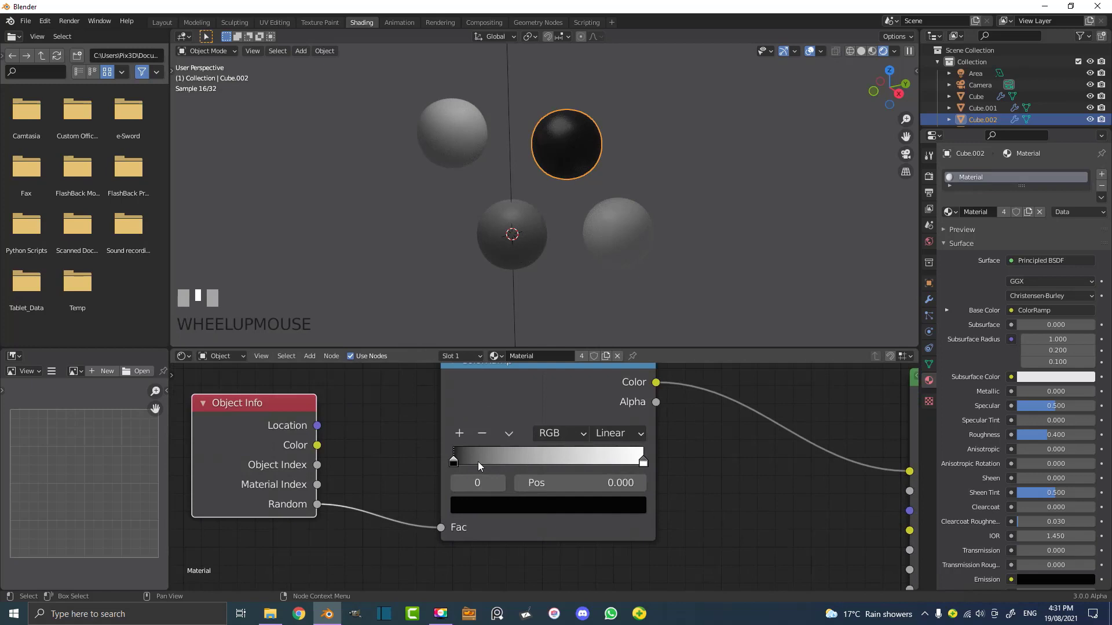
pyautogui.moveTo(478, 466)
pyautogui.mouseDown()
pyautogui.moveTo(497, 467)
pyautogui.moveTo(458, 466)
pyautogui.mouseUp()
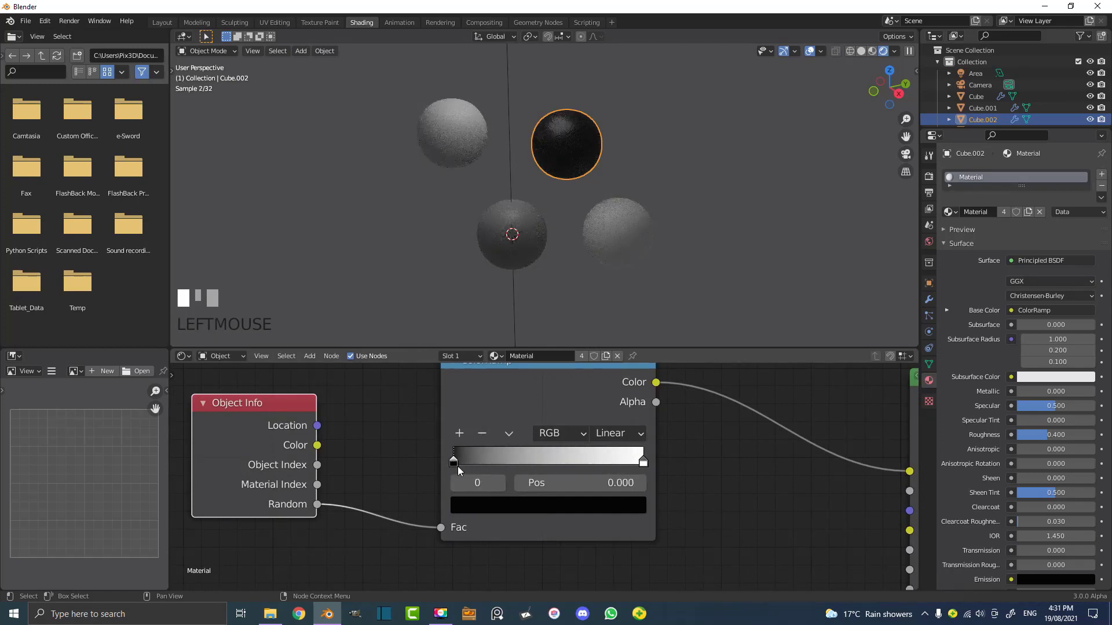
# - Make the ColorRamp's left stop full-brightness orange and keep the right stop at the end
pyautogui.click(547, 504)
pyautogui.moveTo(607, 282); pyautogui.dragTo(612, 245)
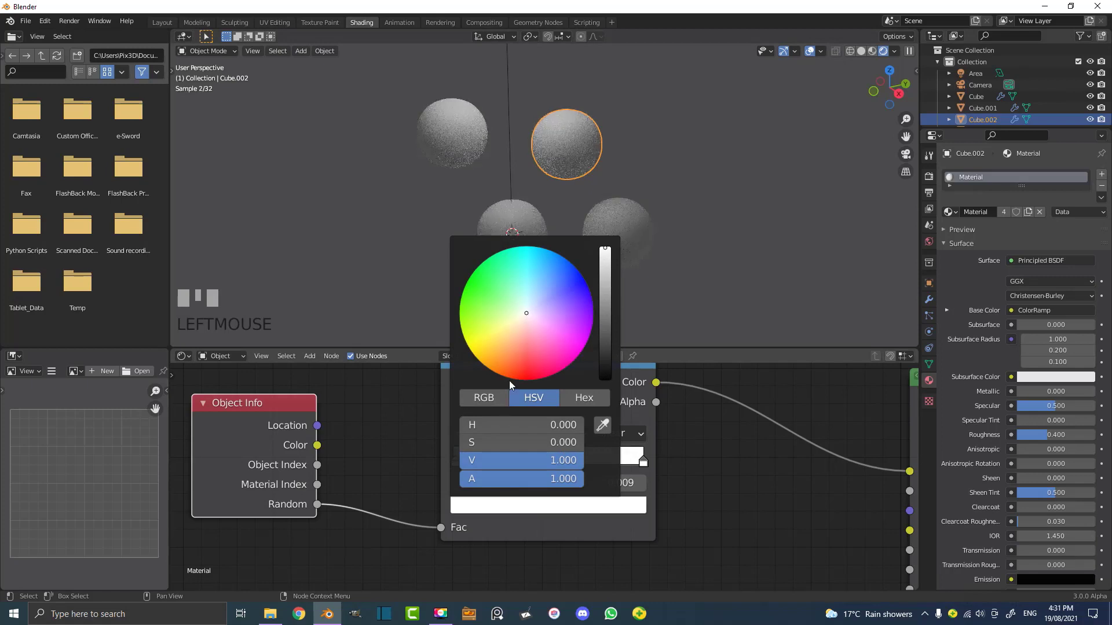
pyautogui.click(503, 366)
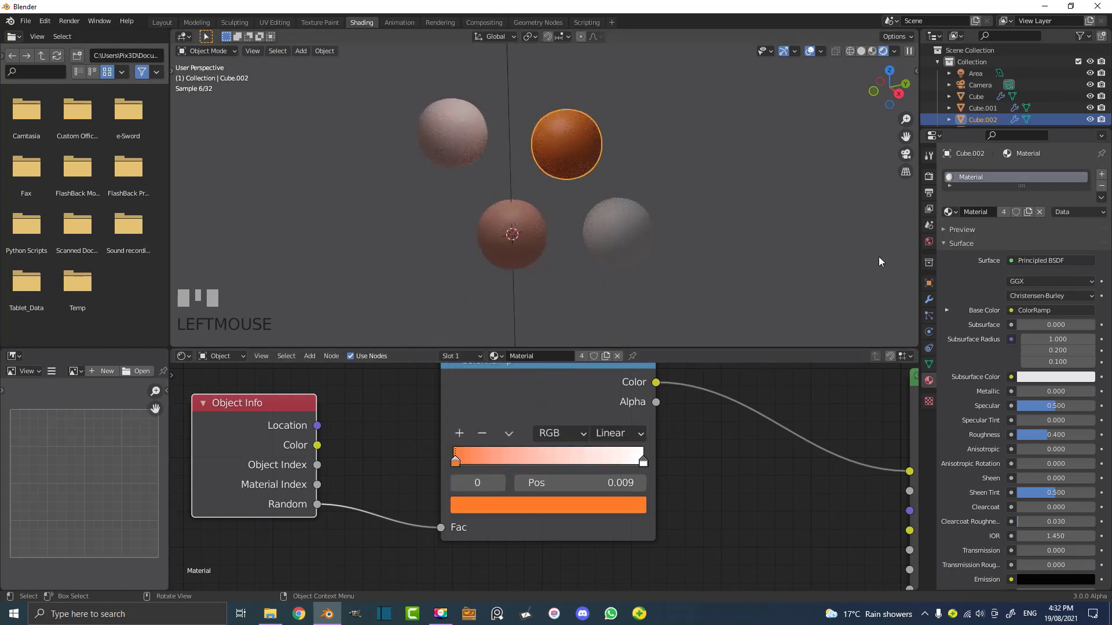
pyautogui.click(642, 462)
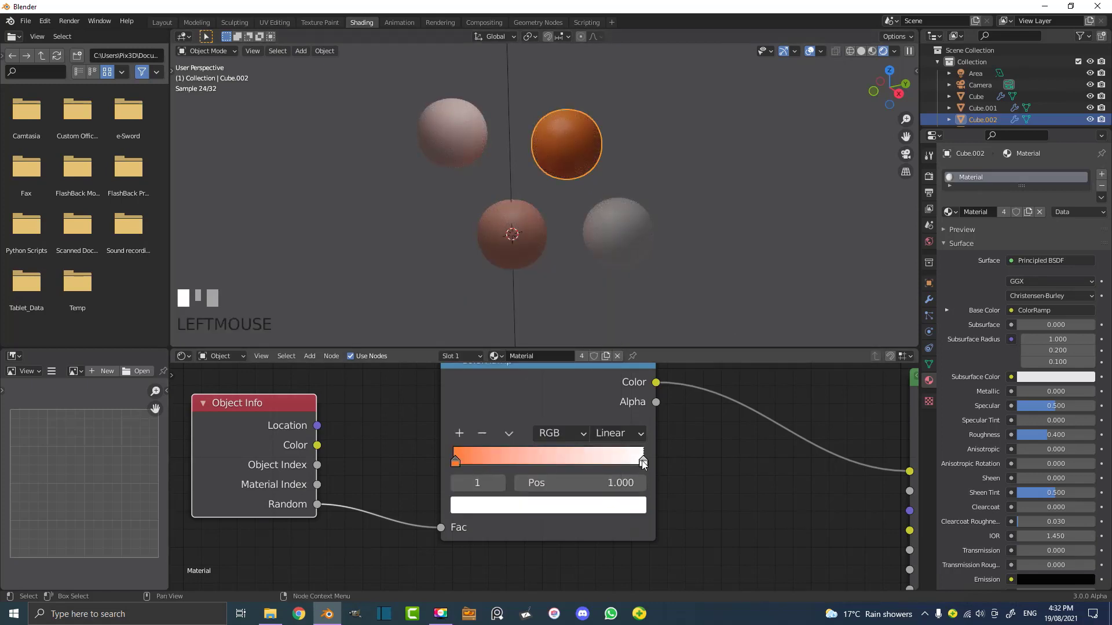
pyautogui.moveTo(642, 462); pyautogui.dragTo(644, 462)
pyautogui.click(643, 461)
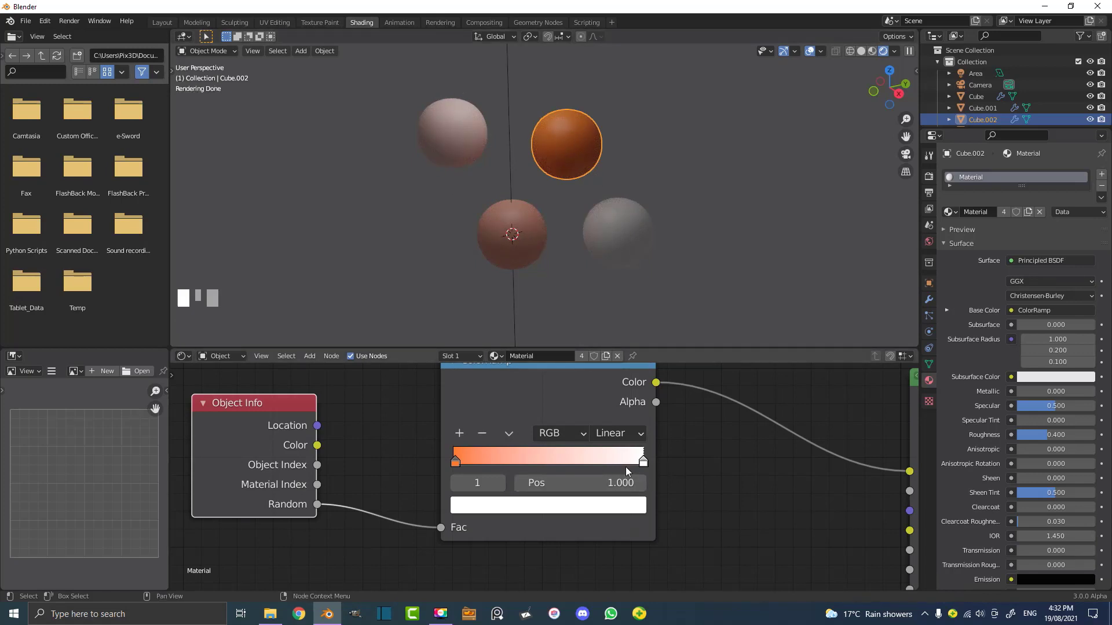
# - Add a magenta stop at 0.464 and paste the orange color onto the right stop
pyautogui.click(459, 434)
pyautogui.moveTo(548, 463); pyautogui.dragTo(544, 468)
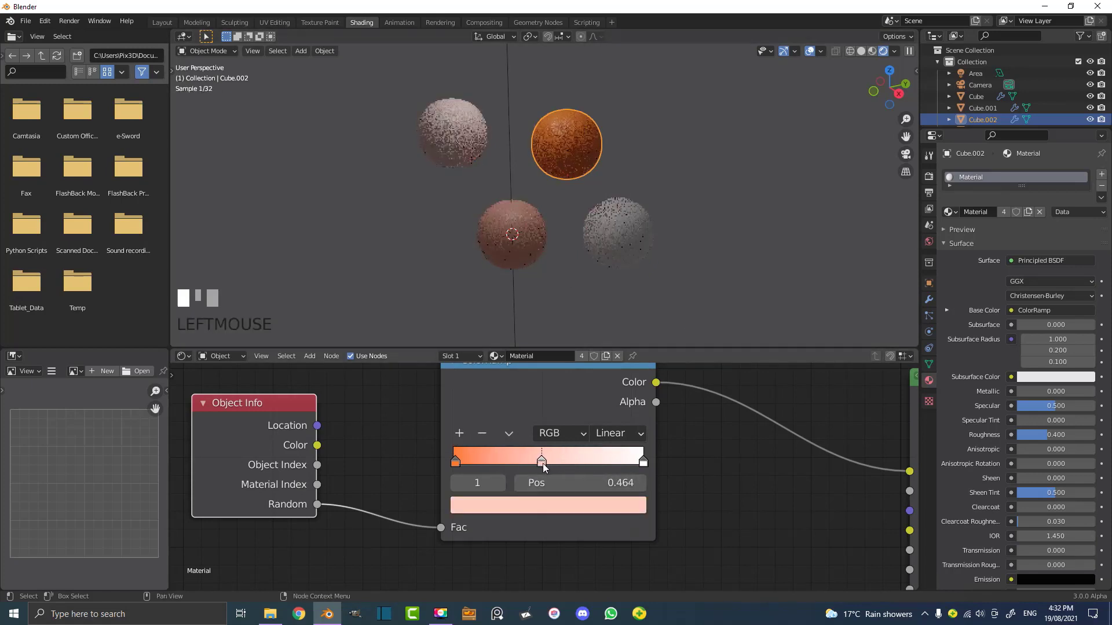
pyautogui.click(554, 506)
pyautogui.click(571, 354)
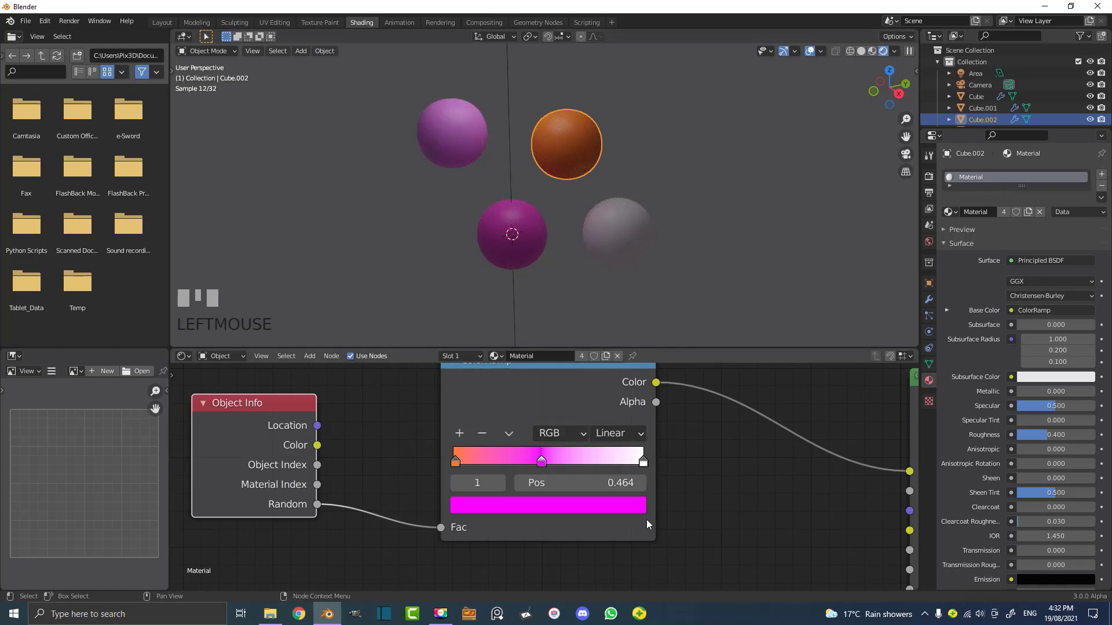
pyautogui.click(643, 461)
pyautogui.click(622, 506)
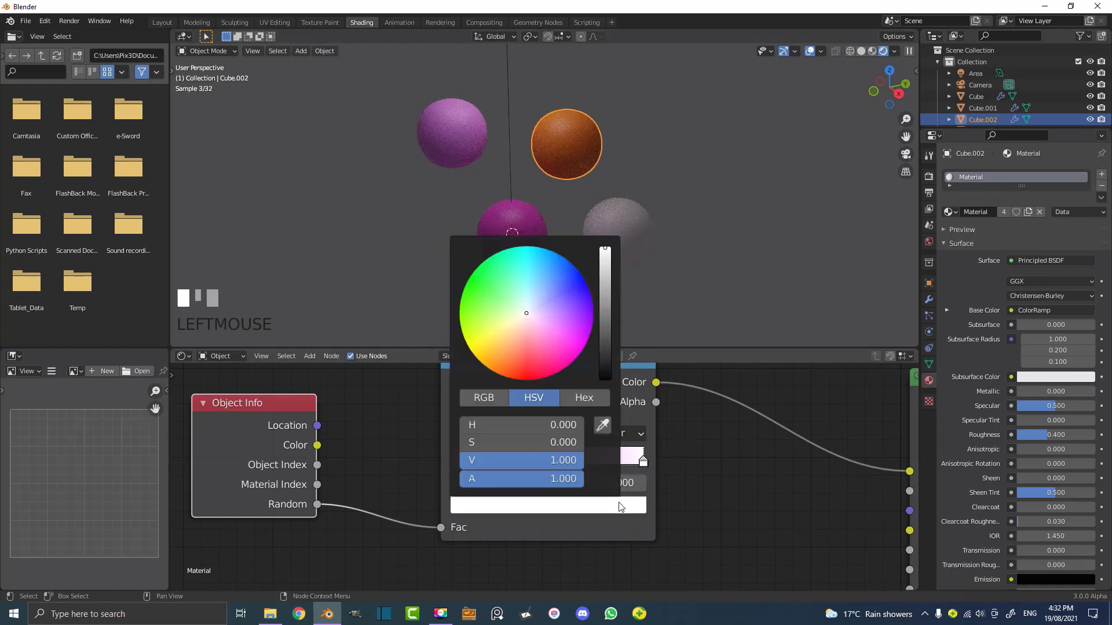
pyautogui.hotkey('ctrl', 'v')
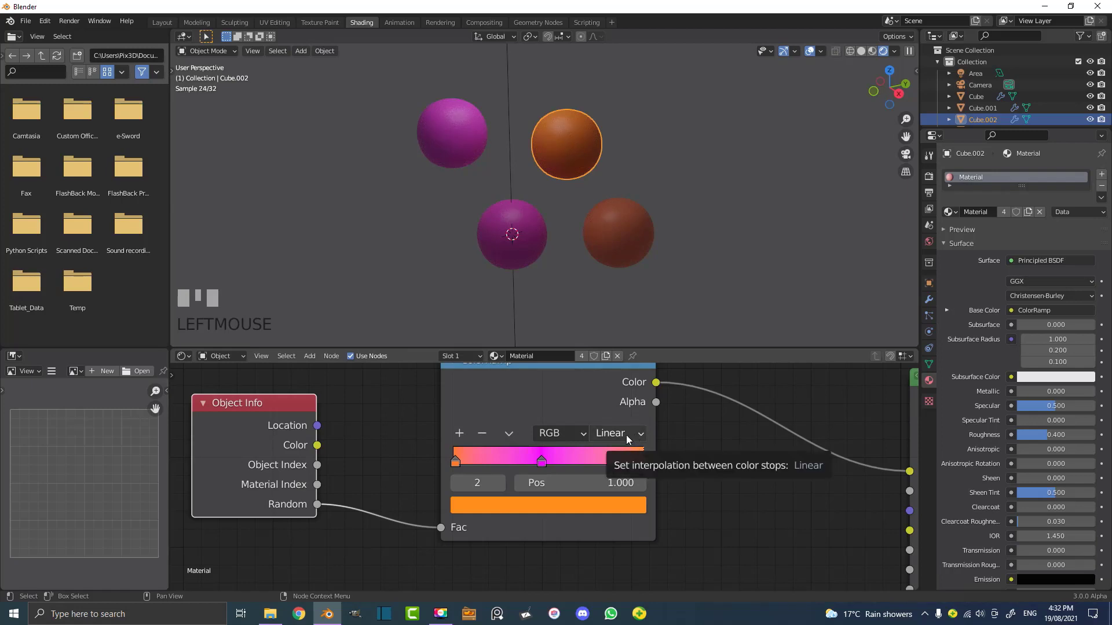
# - Switch the ColorRamp interpolation to Constant for hard color steps
pyautogui.click(626, 435)
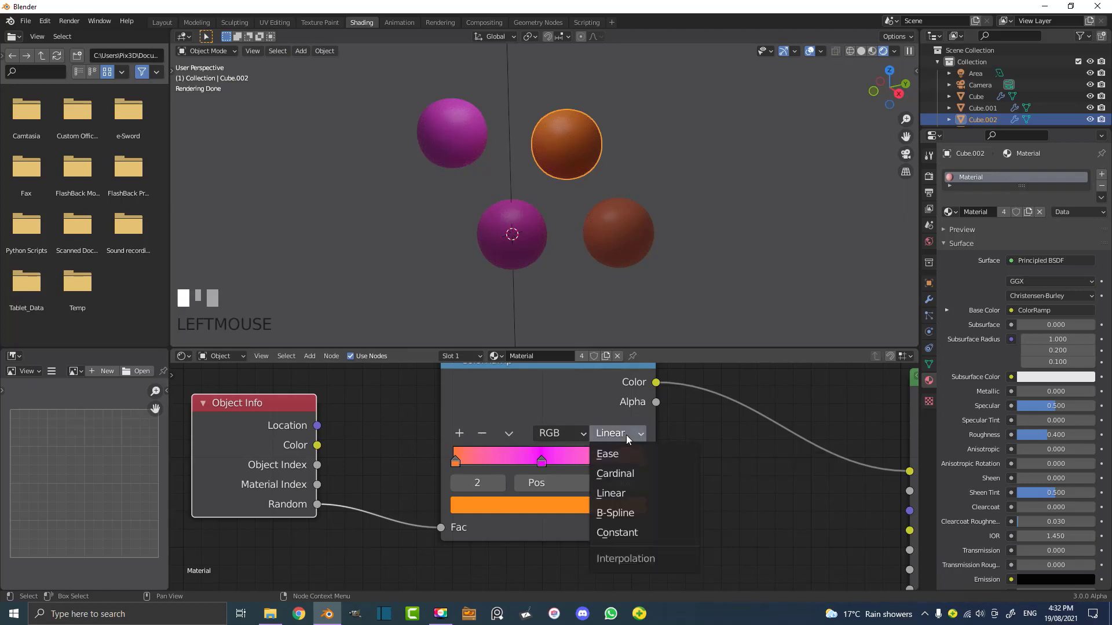
pyautogui.click(638, 512)
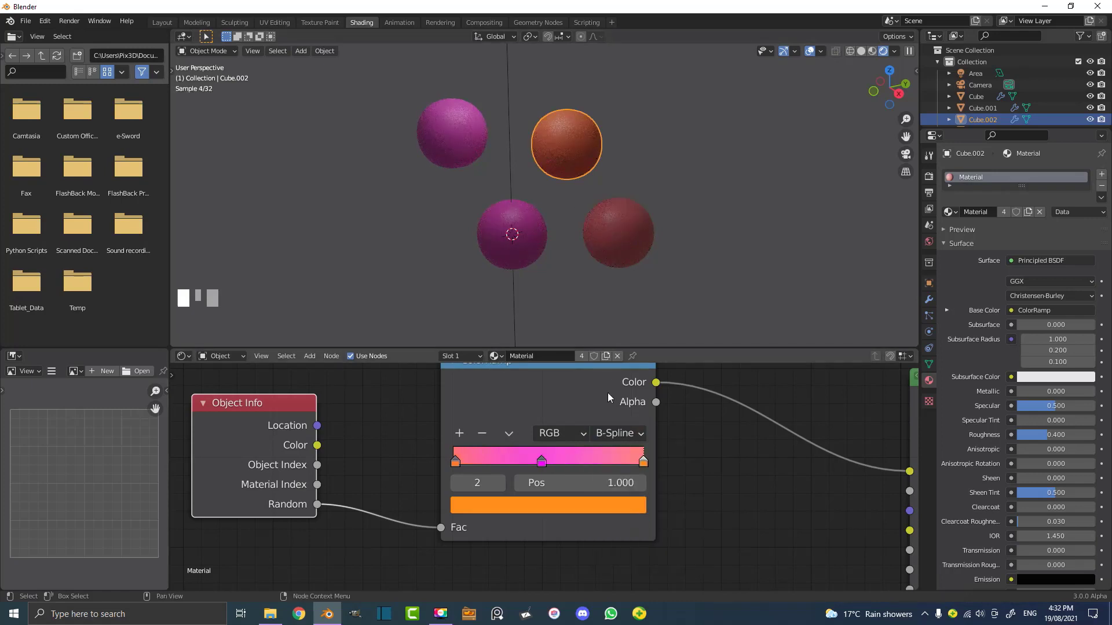
pyautogui.click(613, 435)
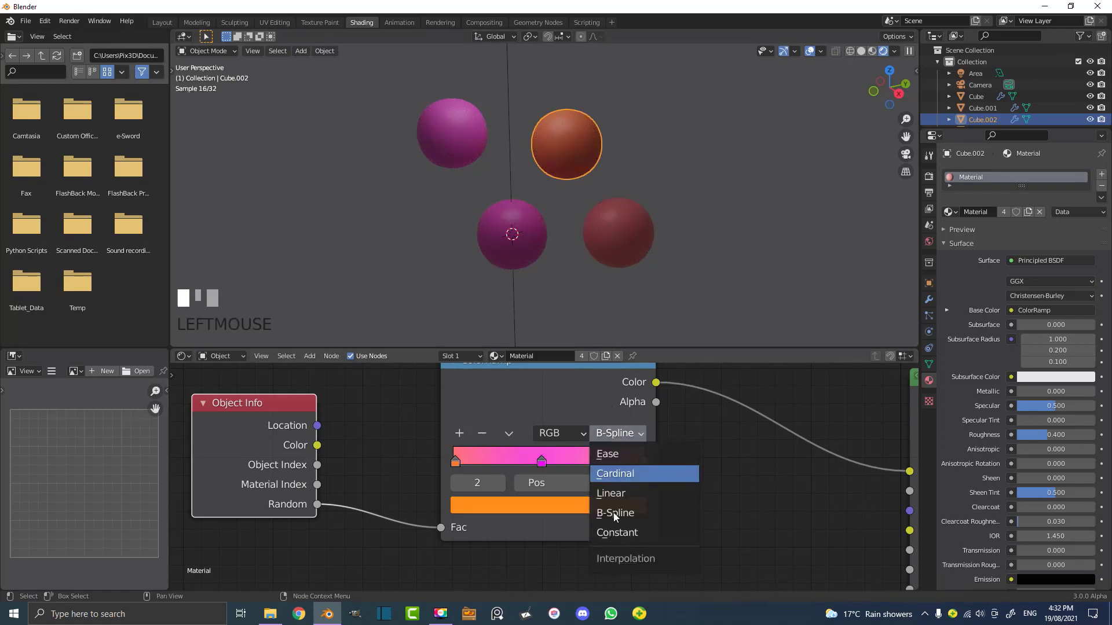
pyautogui.click(634, 529)
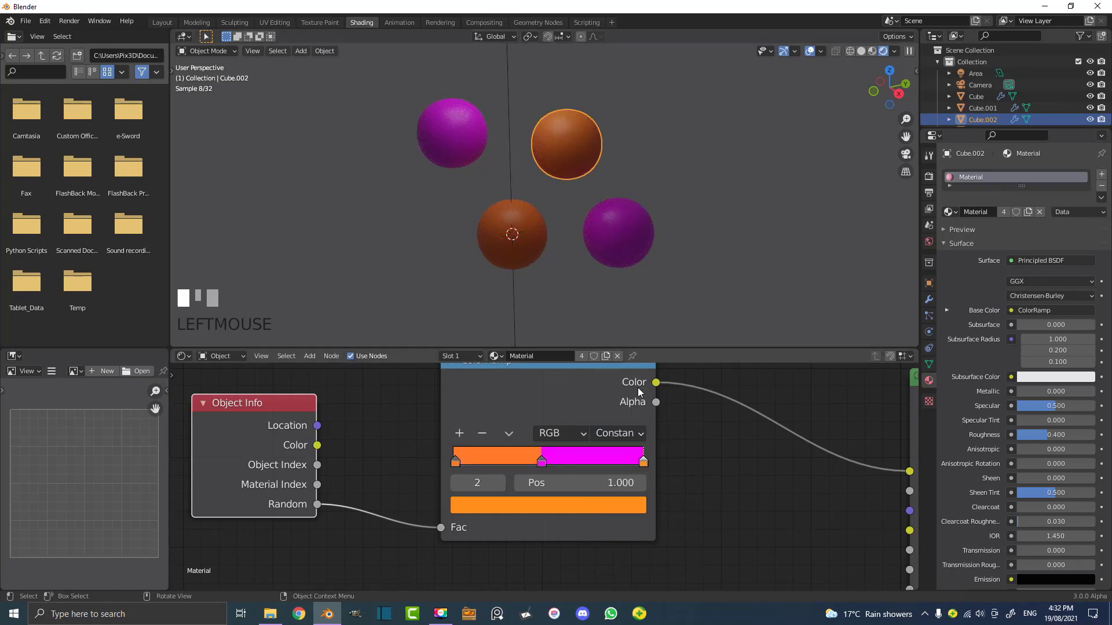
# - Move the middle ramp stop to 0.536 and add a green stop at 0.216
pyautogui.moveTo(541, 462)
pyautogui.mouseDown()
pyautogui.moveTo(594, 466)
pyautogui.moveTo(534, 469)
pyautogui.mouseUp()
pyautogui.click(457, 435)
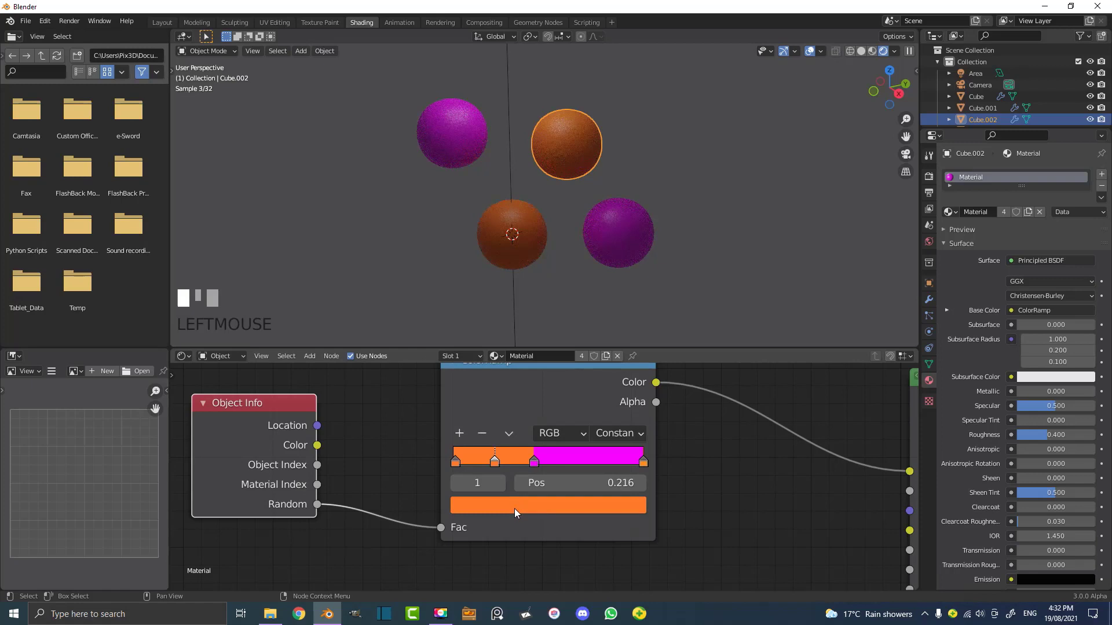
pyautogui.click(514, 506)
pyautogui.click(477, 292)
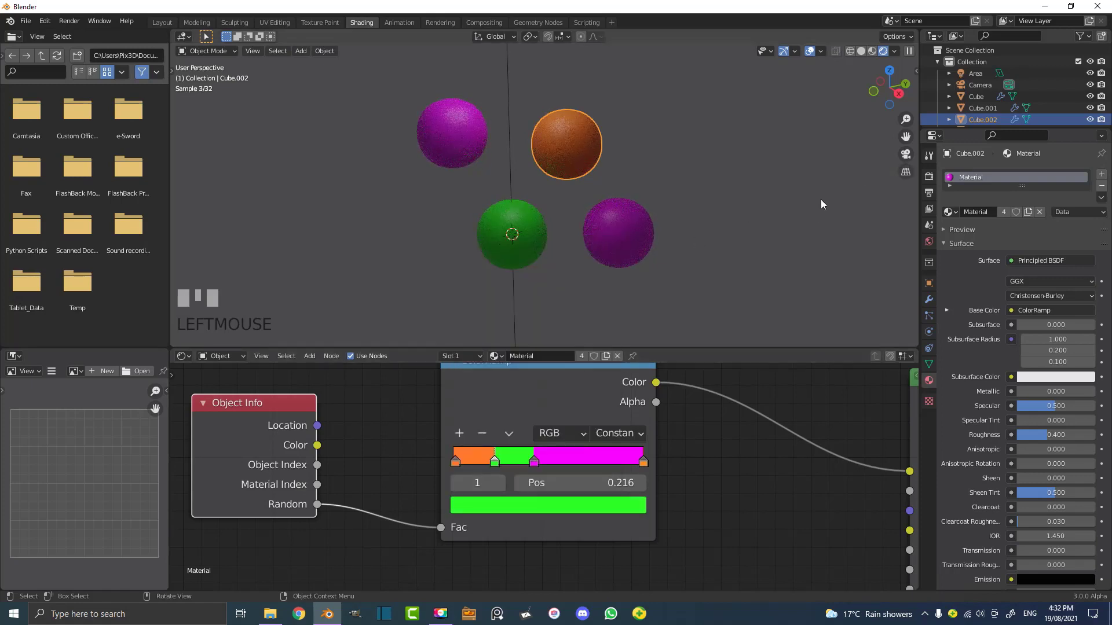
# - Duplicate the sphere five times, placing copies at upper right, lower right, lower centre, left and upper left
pyautogui.scroll(-3, 561, 184)
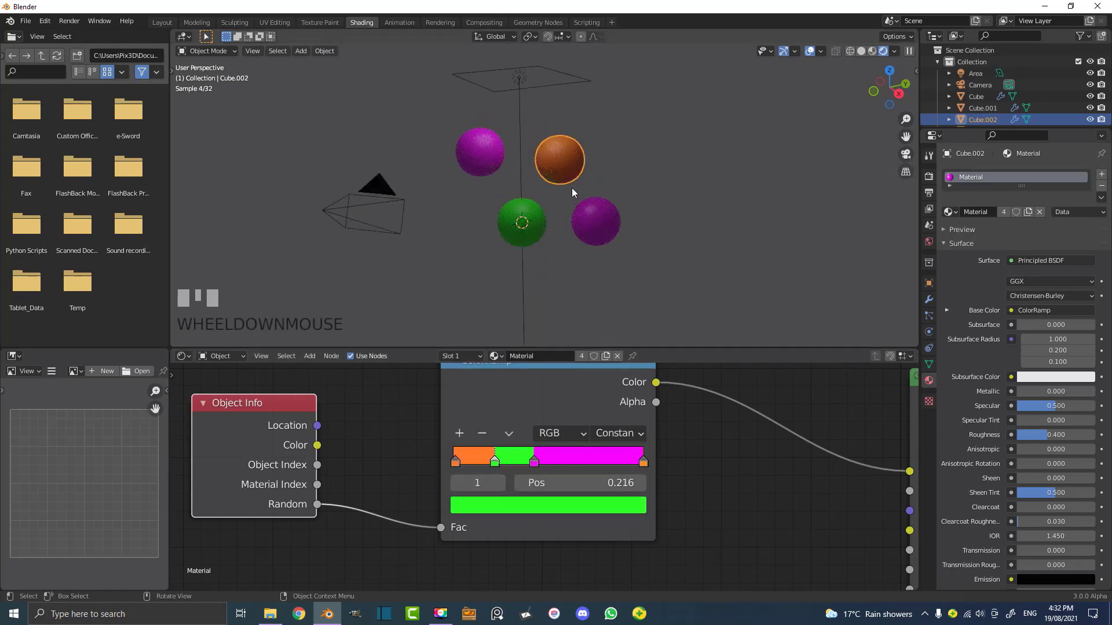
pyautogui.scroll(1, 562, 170)
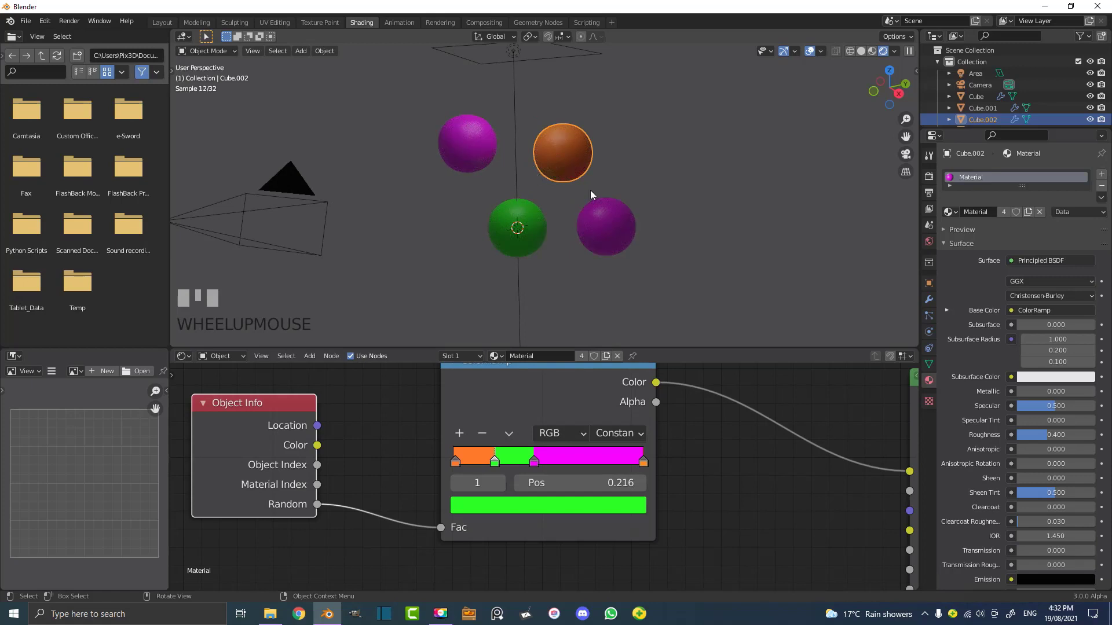
pyautogui.hotkey('shift', 'd')
pyautogui.click(701, 192)
pyautogui.hotkey('shift', 'd')
pyautogui.click(723, 284)
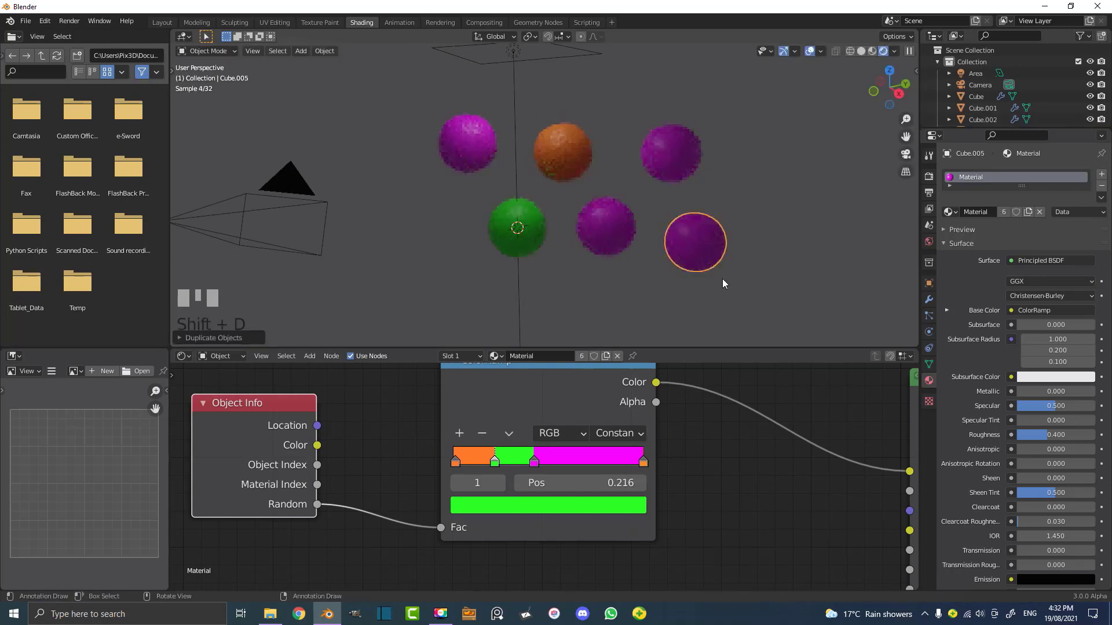
pyautogui.hotkey('shift', 'd')
pyautogui.click(593, 327)
pyautogui.hotkey('shift', 'd')
pyautogui.click(423, 270)
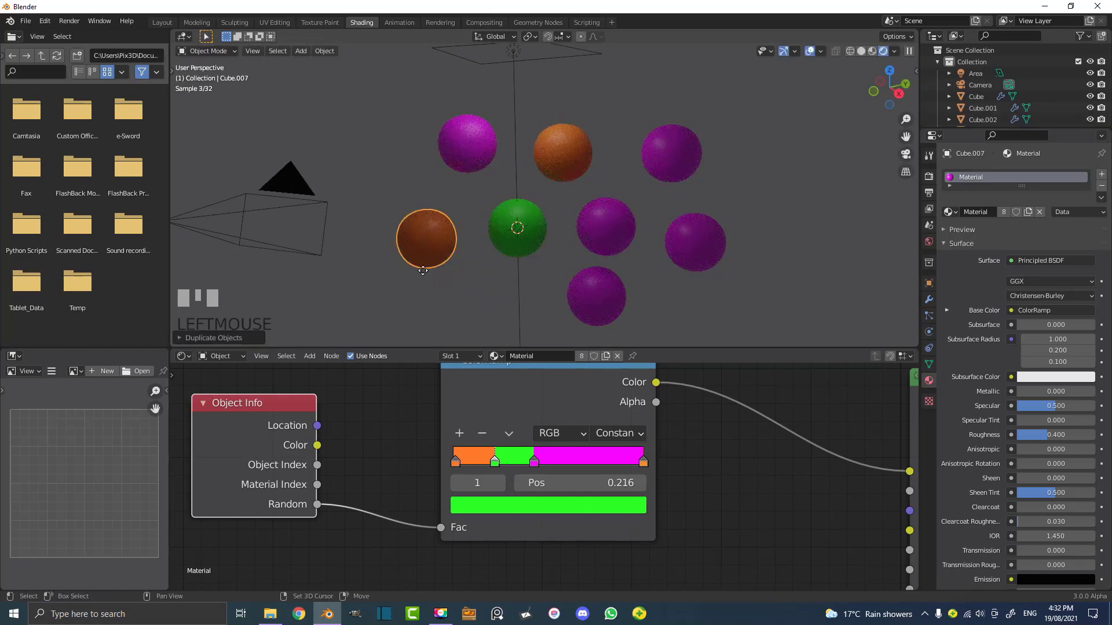
pyautogui.hotkey('shift', 'd')
pyautogui.click(373, 178)
# - Add a ColorRamp stop, move it to about 0.726 and colour it blue
pyautogui.click(459, 433)
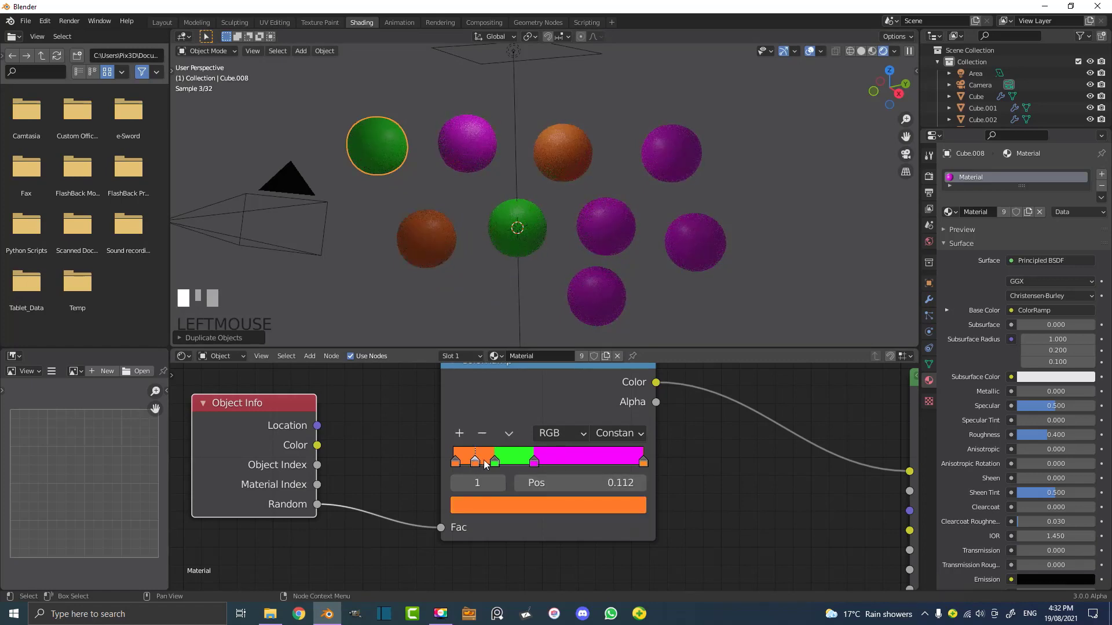
pyautogui.moveTo(484, 460); pyautogui.dragTo(593, 454)
pyautogui.click(588, 506)
pyautogui.moveTo(575, 308)
pyautogui.mouseDown()
pyautogui.moveTo(568, 274)
pyautogui.moveTo(576, 287)
pyautogui.mouseUp()
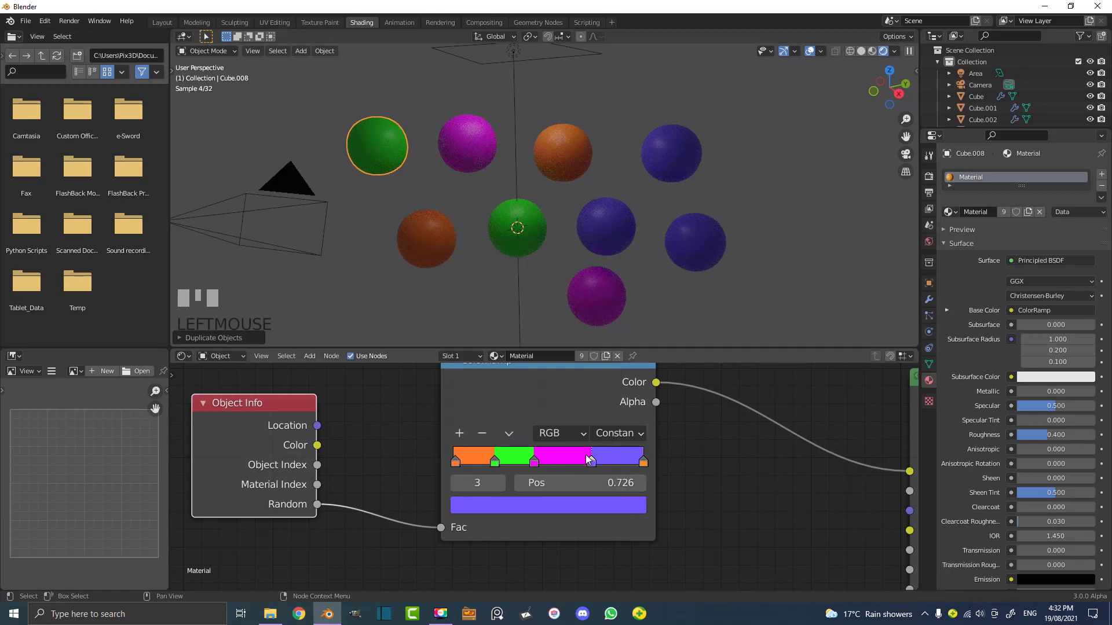
# - Add a cyan ramp stop at 0.574 and bring the Principled BSDF node into view
pyautogui.click(459, 433)
pyautogui.click(560, 504)
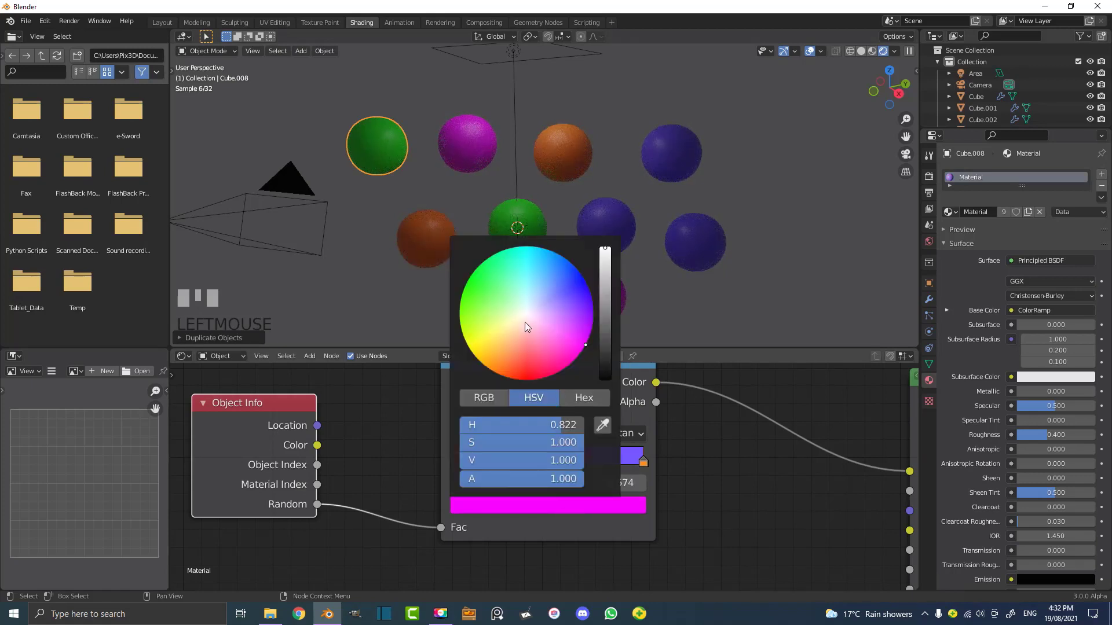
pyautogui.click(509, 255)
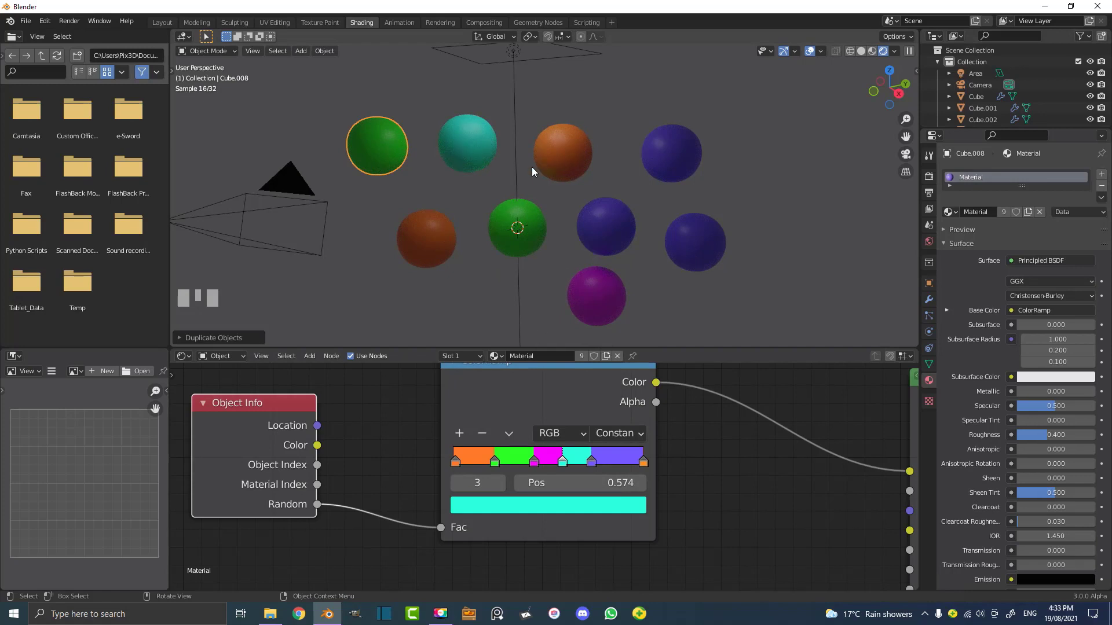
pyautogui.moveTo(567, 197); pyautogui.dragTo(550, 210, button='middle')
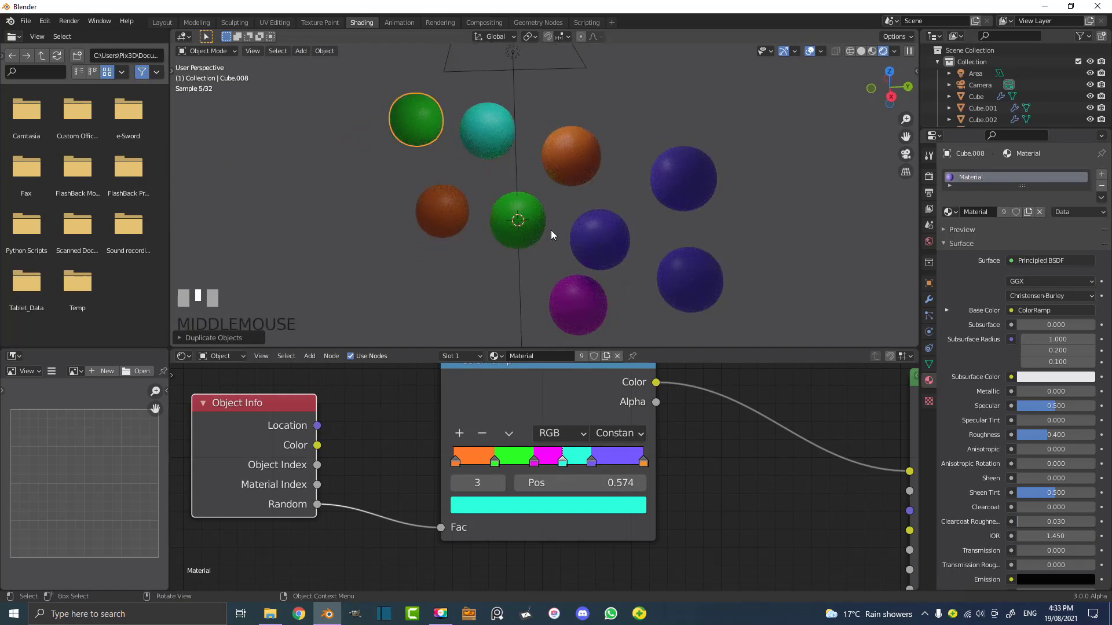
pyautogui.moveTo(649, 473); pyautogui.dragTo(352, 476, button='middle')
# - Lower the Principled BSDF Roughness to 0.118 for glossier spheres
pyautogui.scroll(-2, 585, 467)
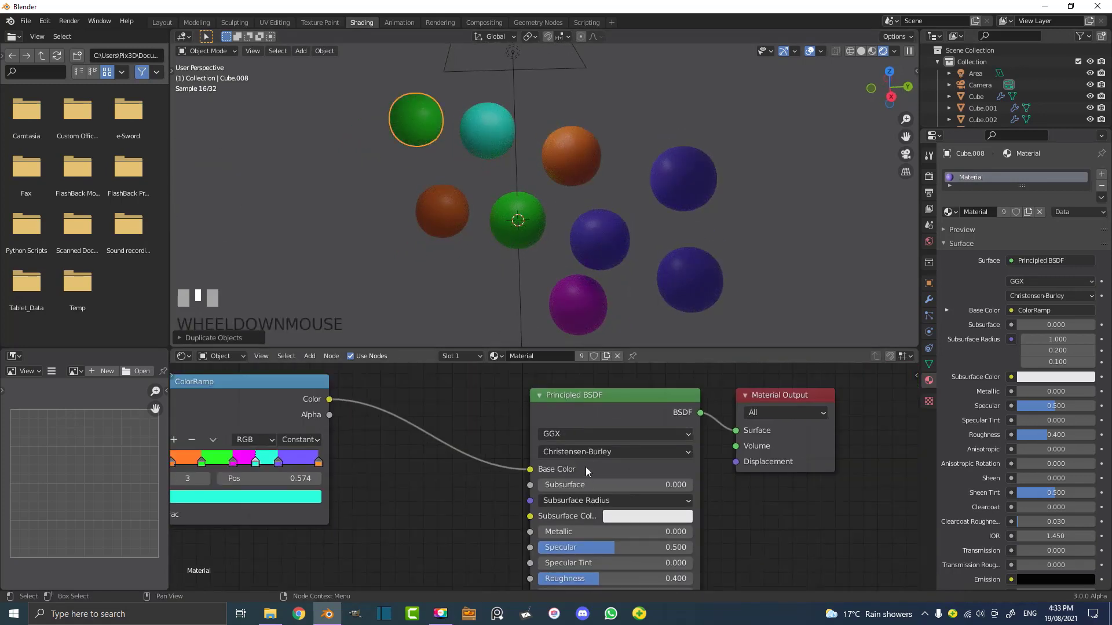
pyautogui.scroll(1, 546, 460)
pyautogui.moveTo(579, 502); pyautogui.dragTo(535, 503)
# - Switch to Solid shading, select the centre sphere, then return to Rendered shading
pyautogui.moveTo(461, 205); pyautogui.dragTo(508, 189, button='middle')
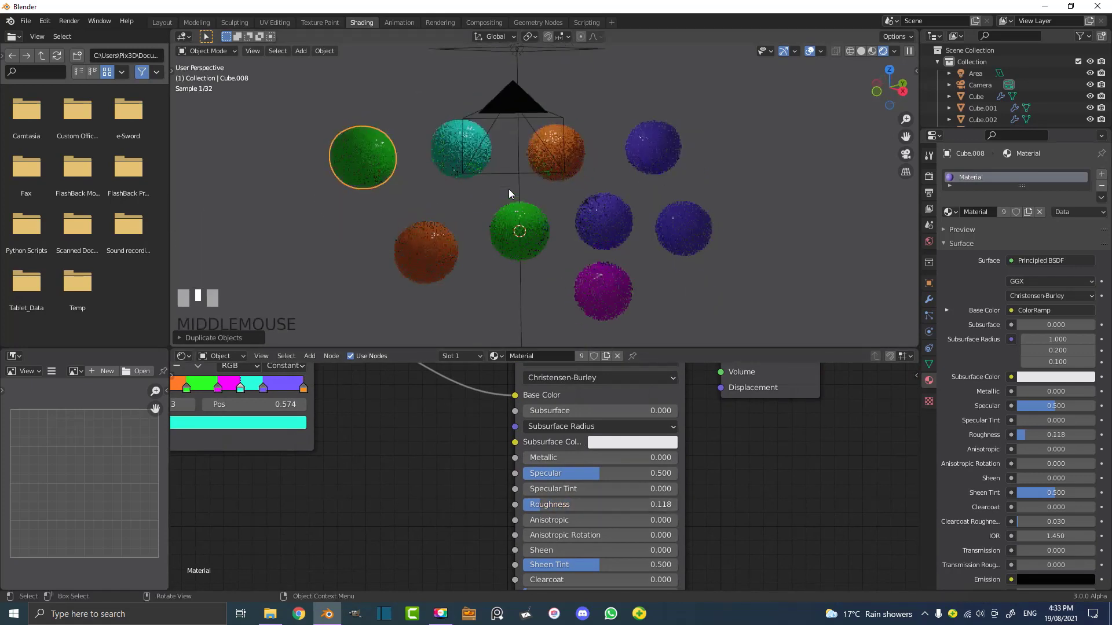
pyautogui.press('z')
pyautogui.click(581, 184)
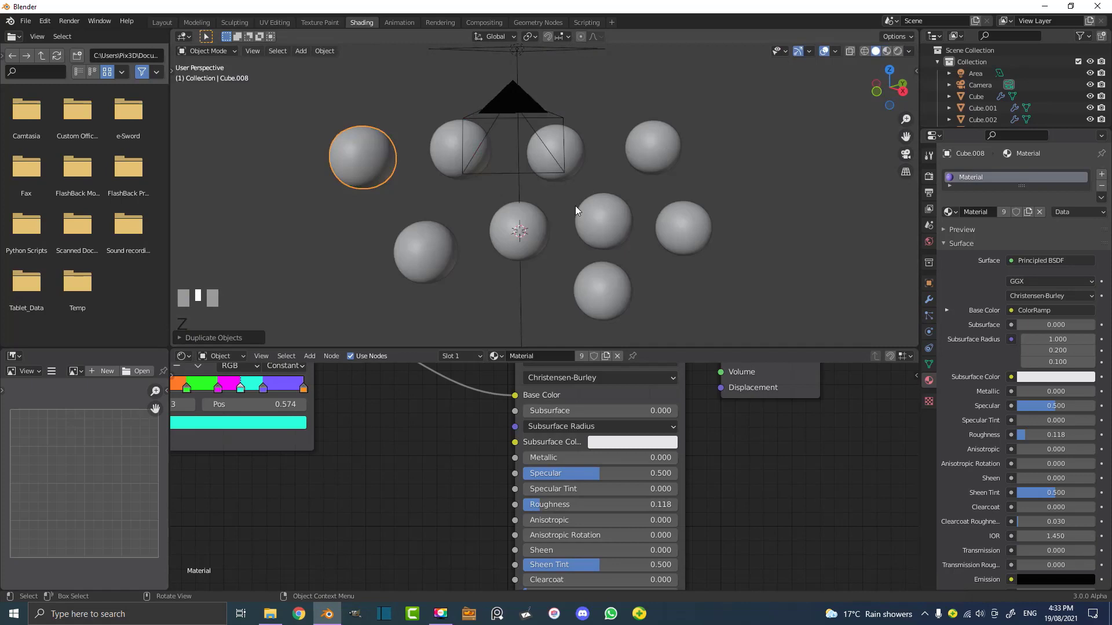
pyautogui.moveTo(602, 206)
pyautogui.mouseDown(button='middle')
pyautogui.moveTo(519, 229)
pyautogui.moveTo(529, 203)
pyautogui.moveTo(429, 239)
pyautogui.moveTo(525, 215)
pyautogui.mouseUp(button='middle')
pyautogui.click(520, 229)
pyautogui.press('z')
pyautogui.click(544, 166)
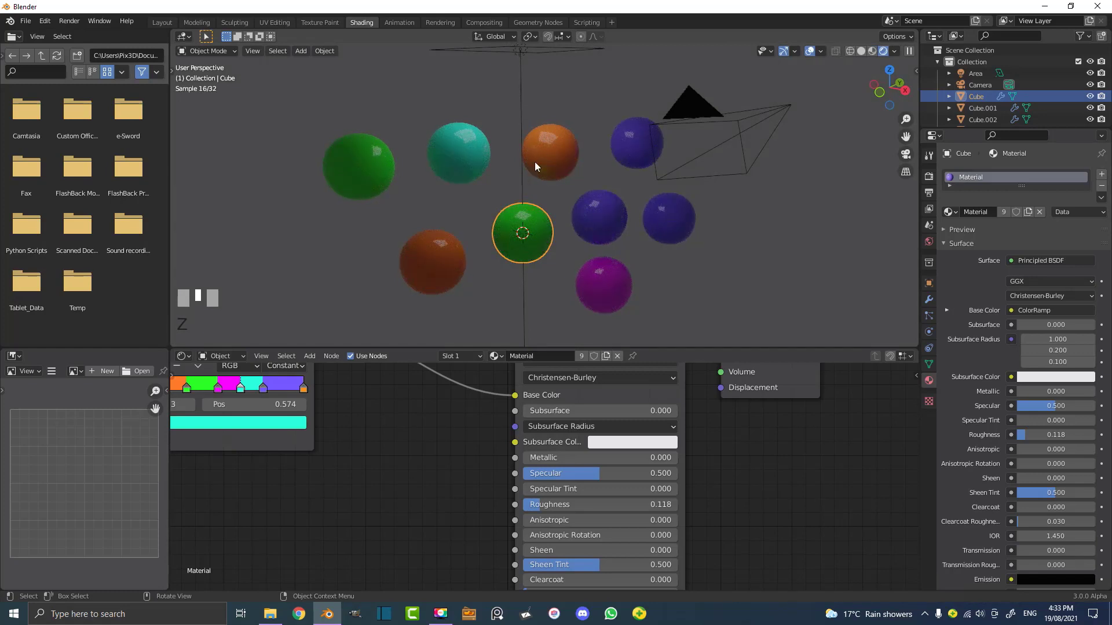
pyautogui.moveTo(522, 186); pyautogui.dragTo(590, 218, button='middle')
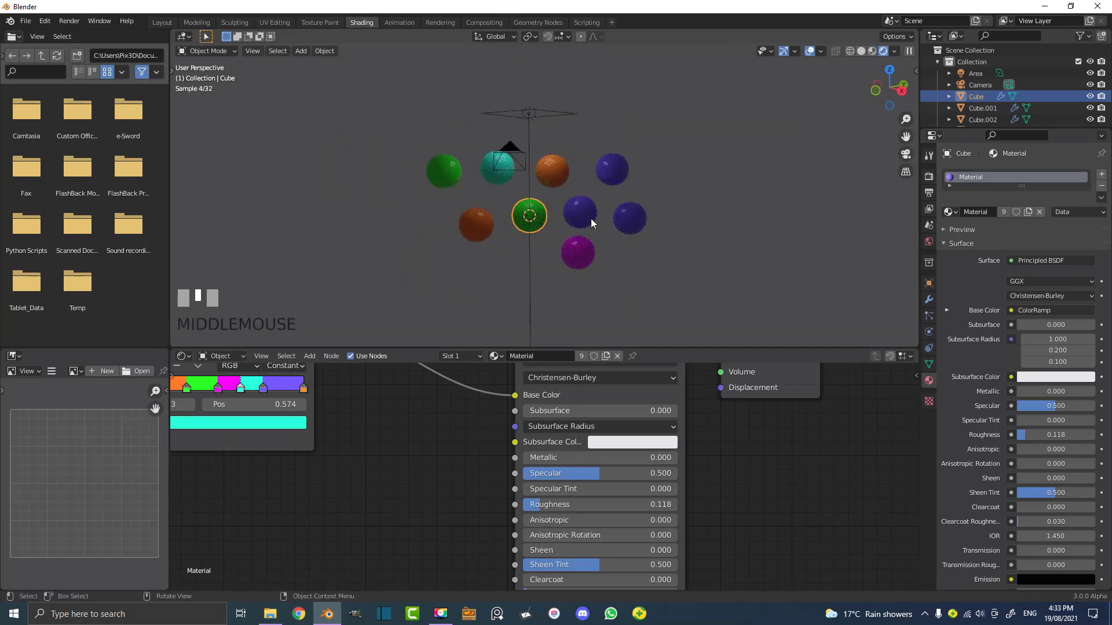
# - Switch the viewport to Solid shading and nudge the Principled BSDF node left
pyautogui.press('z')
pyautogui.click(664, 220)
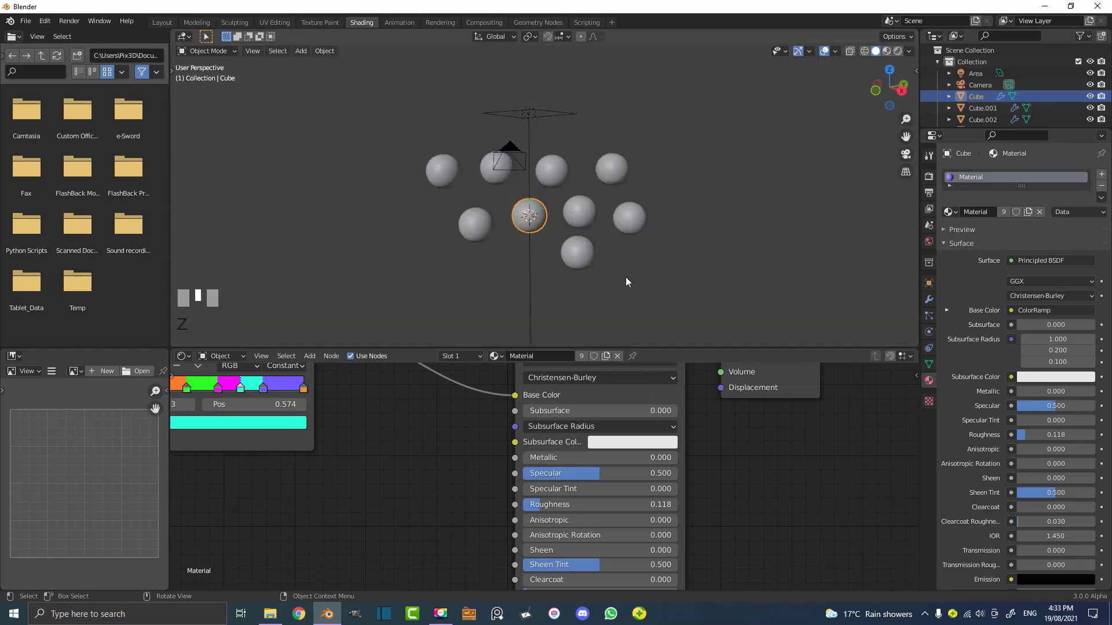
pyautogui.moveTo(470, 438); pyautogui.dragTo(440, 509, button='middle')
pyautogui.moveTo(528, 428); pyautogui.dragTo(505, 421)
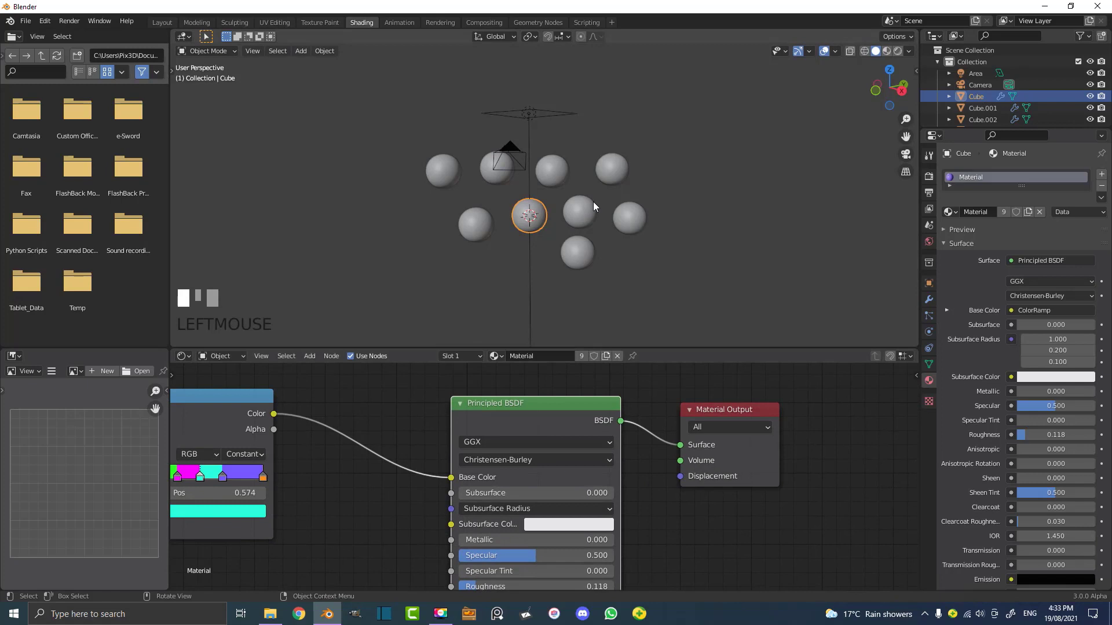
pyautogui.moveTo(485, 224); pyautogui.dragTo(469, 245, button='middle')
pyautogui.scroll(1, 468, 245)
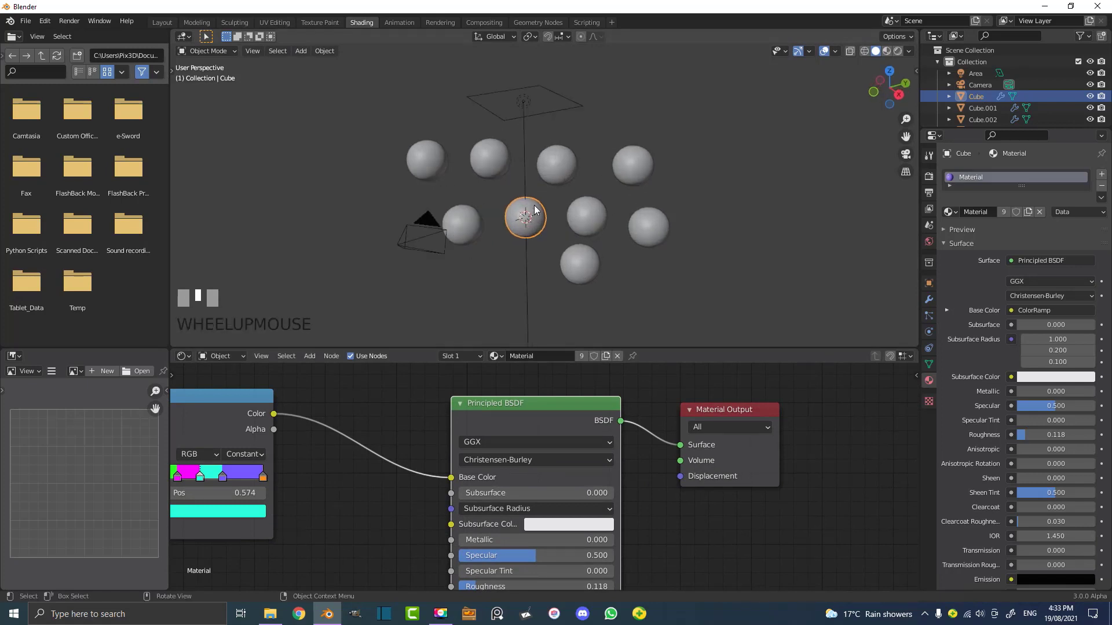
# - Duplicate the top-left sphere's mesh in Edit Mode, placing the copy up and left
pyautogui.click(416, 175)
pyautogui.scroll(3, 521, 210)
pyautogui.press('Tab')
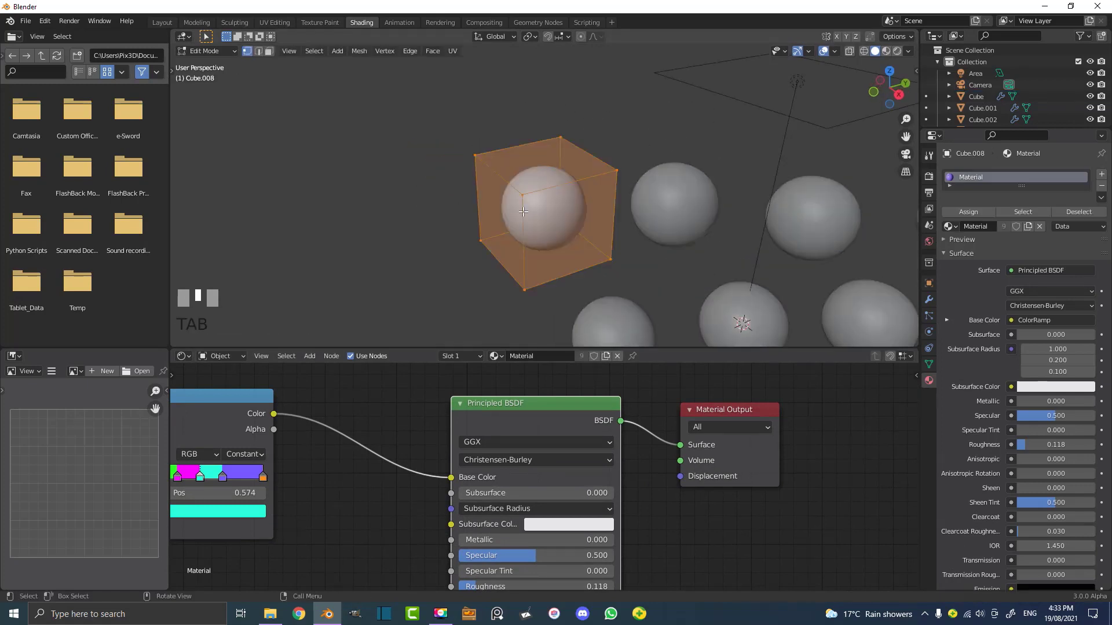
pyautogui.moveTo(556, 215); pyautogui.dragTo(567, 217, button='middle')
pyautogui.hotkey('shift', 'd')
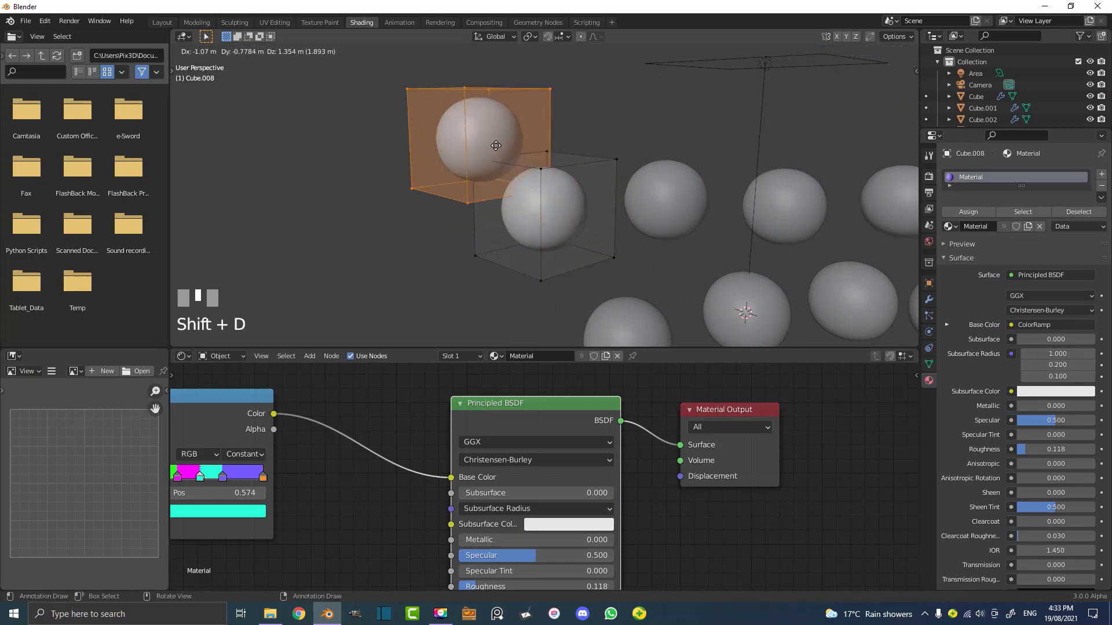
pyautogui.click(401, 172)
pyautogui.moveTo(401, 171); pyautogui.dragTo(463, 200, button='middle')
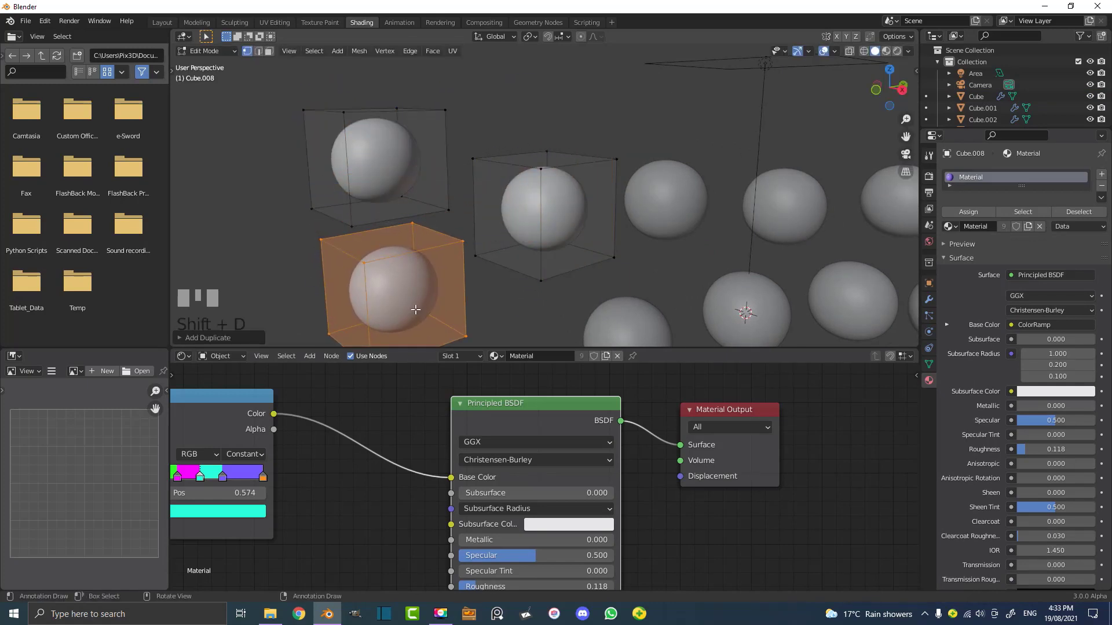
pyautogui.scroll(-3, 562, 232)
pyautogui.press('Tab')
# - Switch to Rendered shading and test-grab the three green spheres without moving them
pyautogui.scroll(2, 558, 200)
pyautogui.press('z')
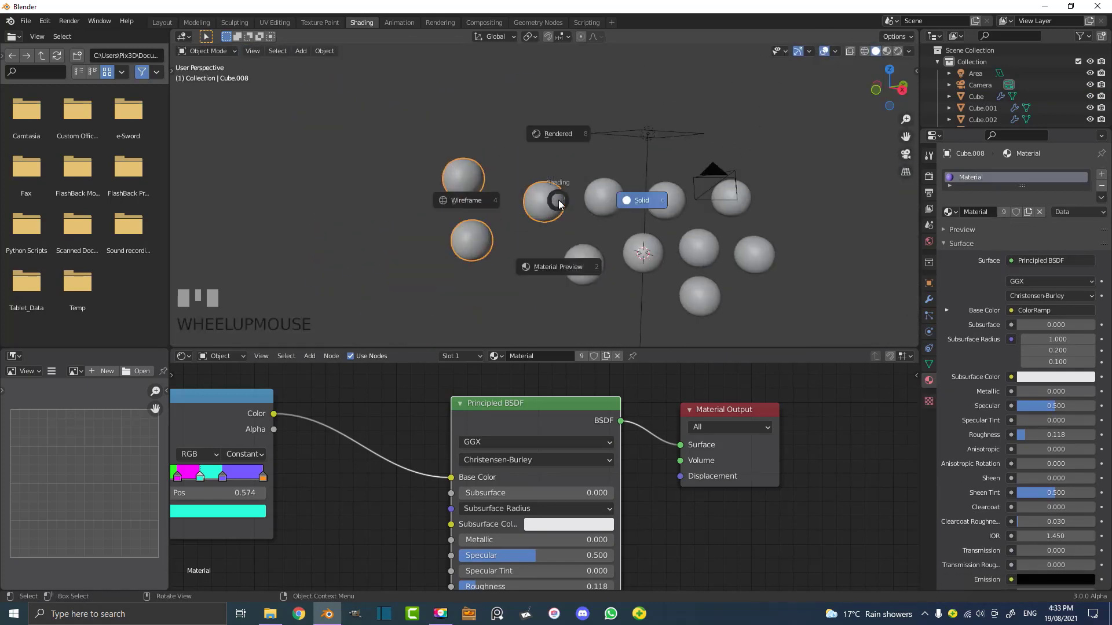
pyautogui.click(558, 131)
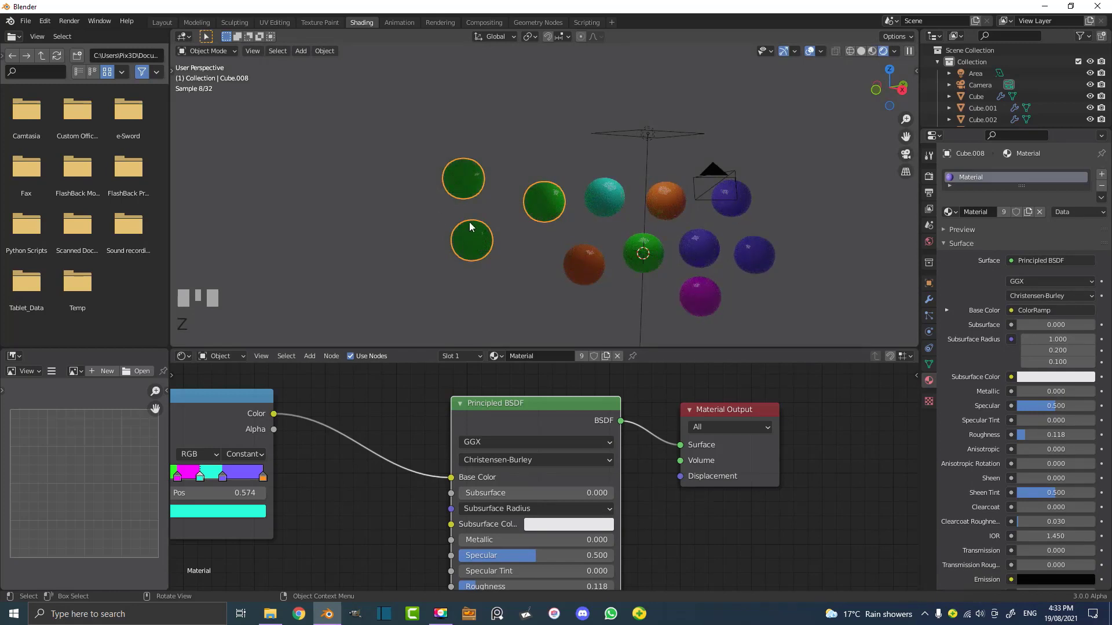
pyautogui.scroll(2, 470, 224)
pyautogui.press('g')
pyautogui.rightClick(500, 197)
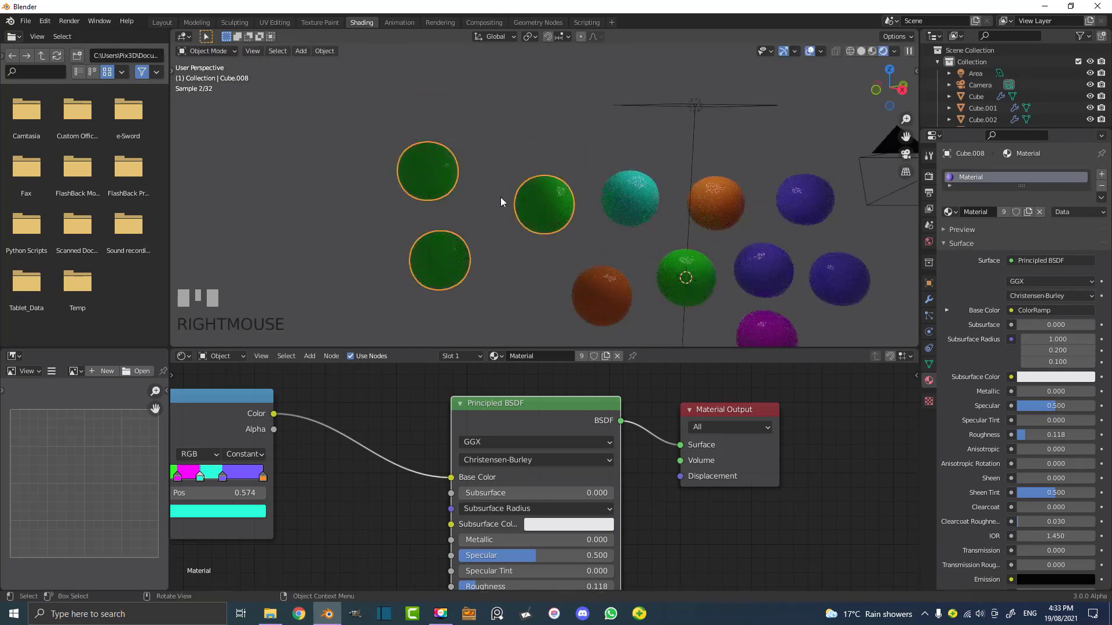
# - Test-grab the cyan, orange and green spheres, cancelling each move
pyautogui.moveTo(640, 199); pyautogui.dragTo(650, 194)
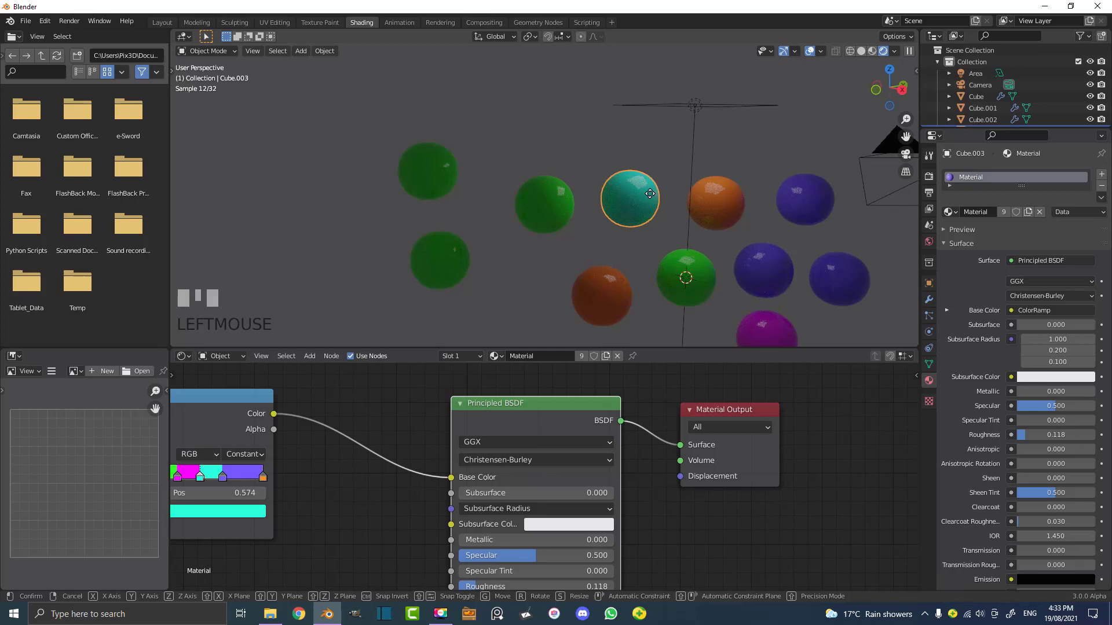
pyautogui.press('g')
pyautogui.rightClick(647, 151)
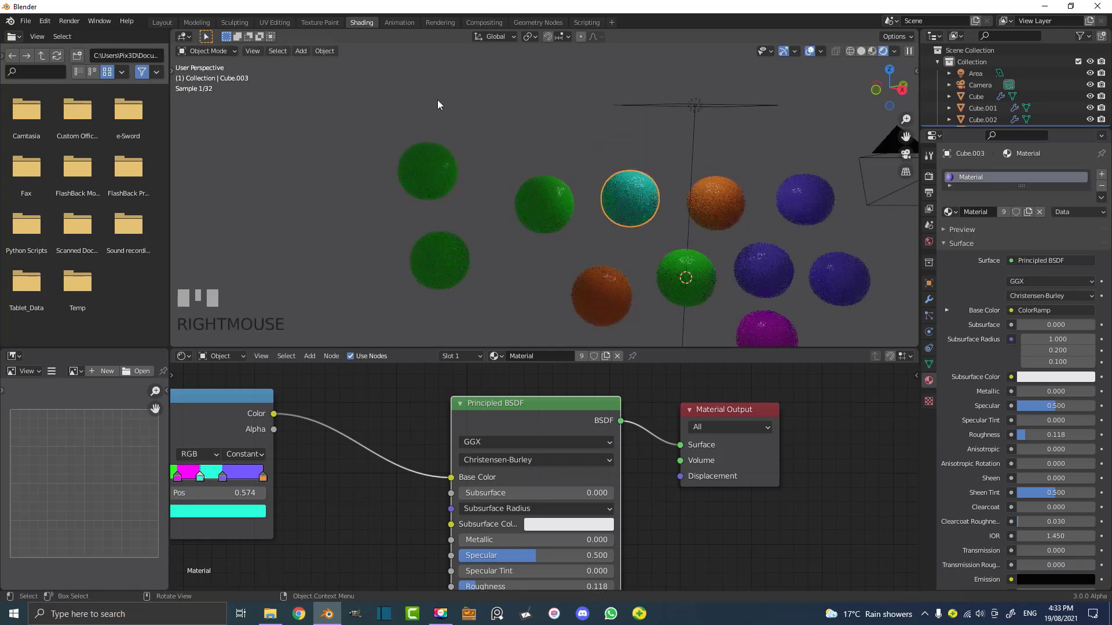
pyautogui.click(734, 204)
pyautogui.press('g')
pyautogui.rightClick(526, 199)
pyautogui.hotkey('ctrl', 'z')
pyautogui.hotkey('ctrl', 'z')
pyautogui.press('g')
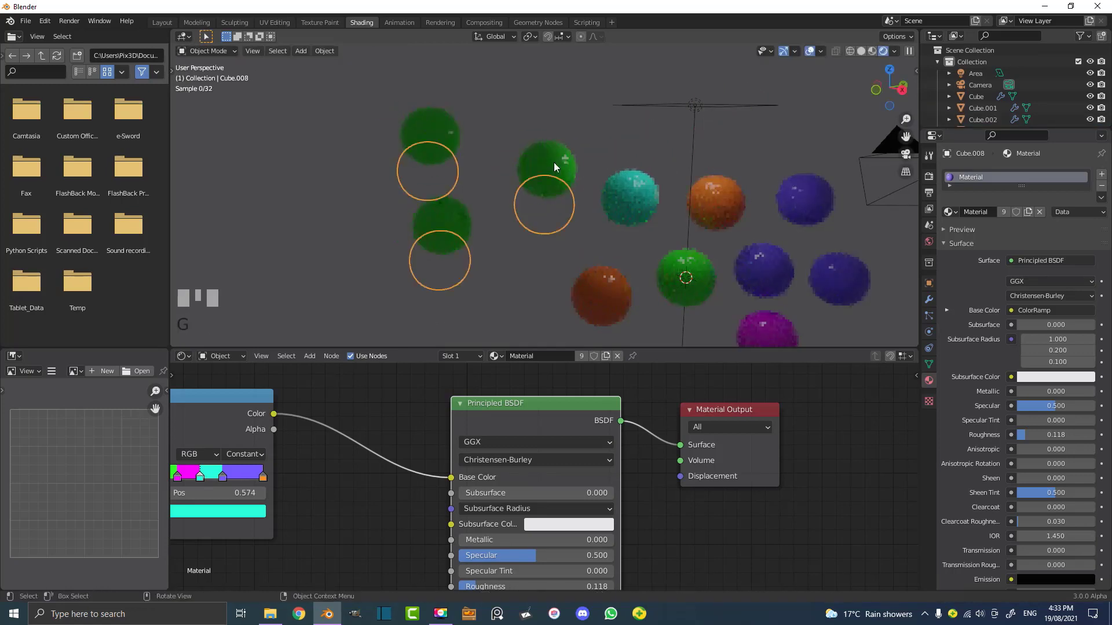
pyautogui.rightClick(460, 219)
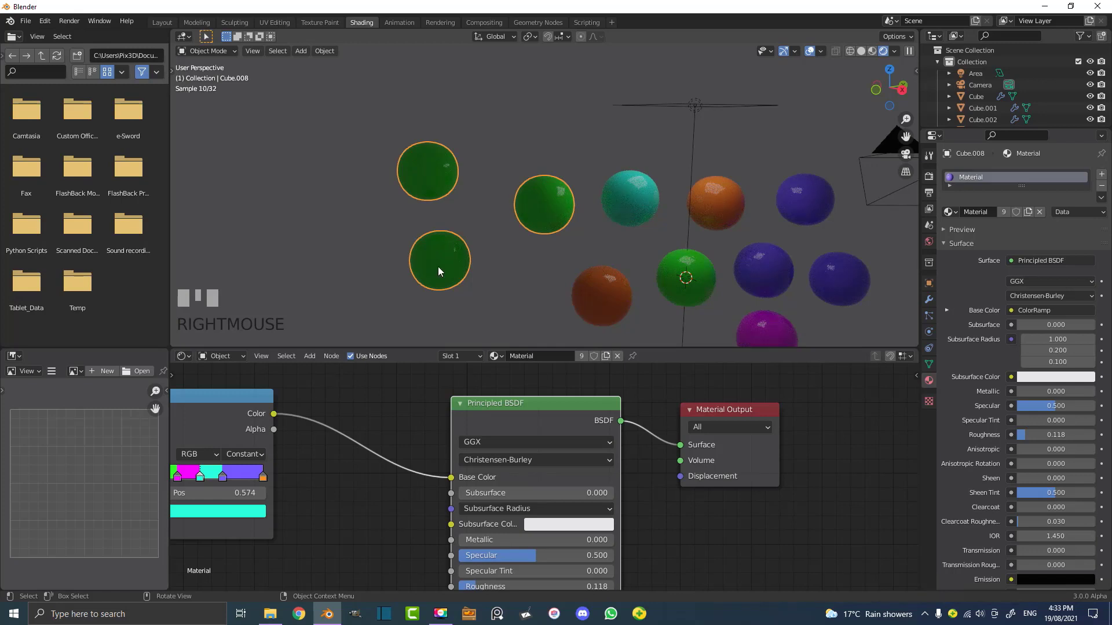
# - Separate the three-sphere object's mesh By Loose Parts into individual objects
pyautogui.press('Tab')
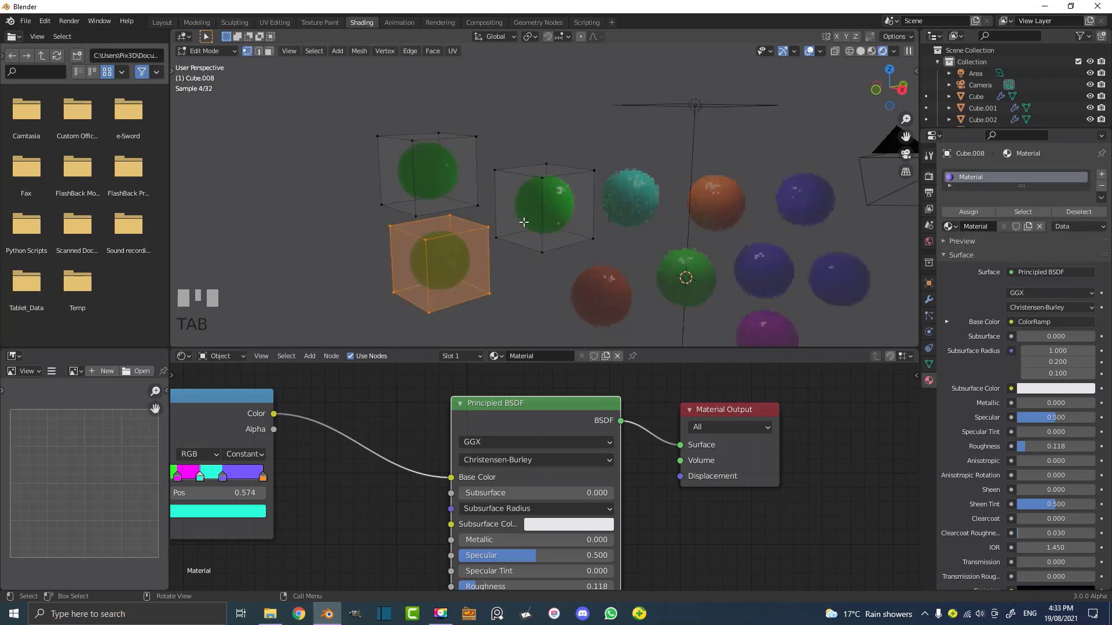
pyautogui.press('a')
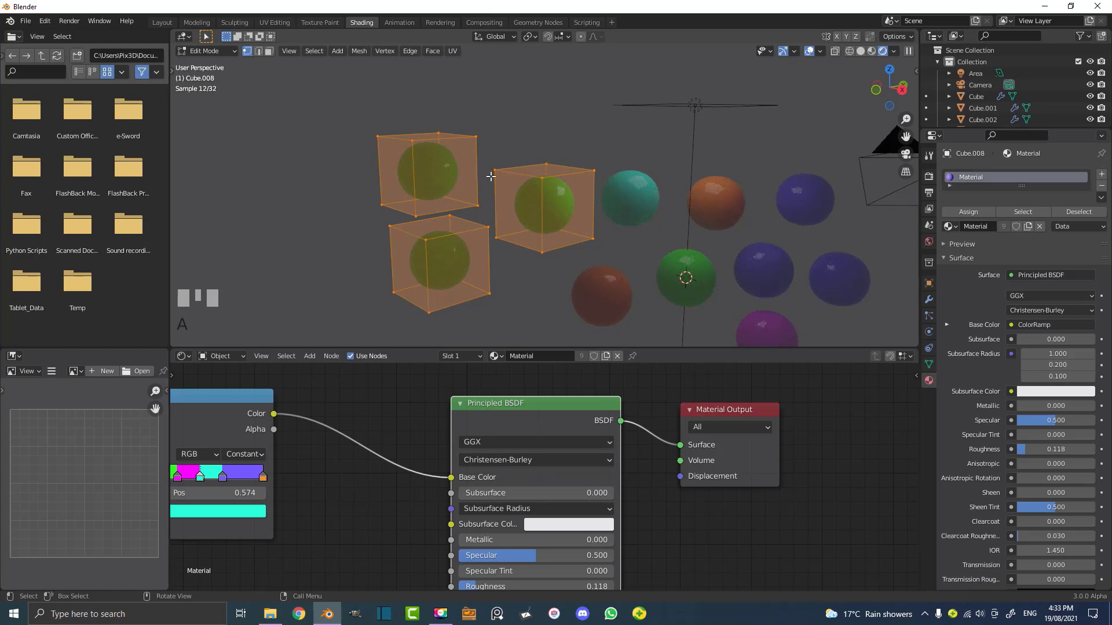
pyautogui.press('p')
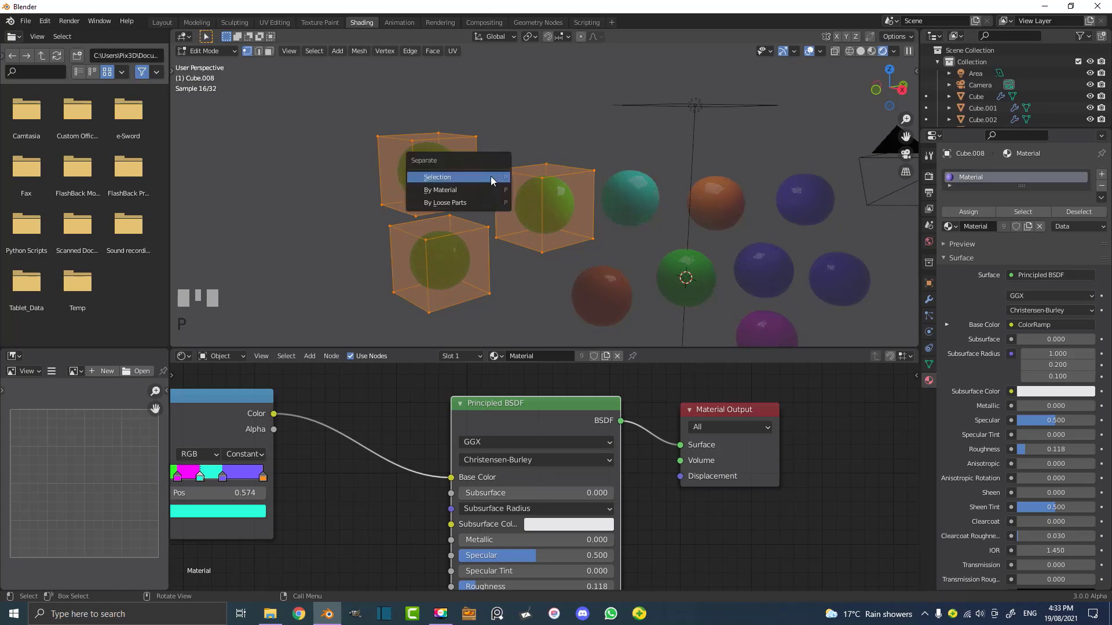
pyautogui.click(453, 200)
pyautogui.press('Tab')
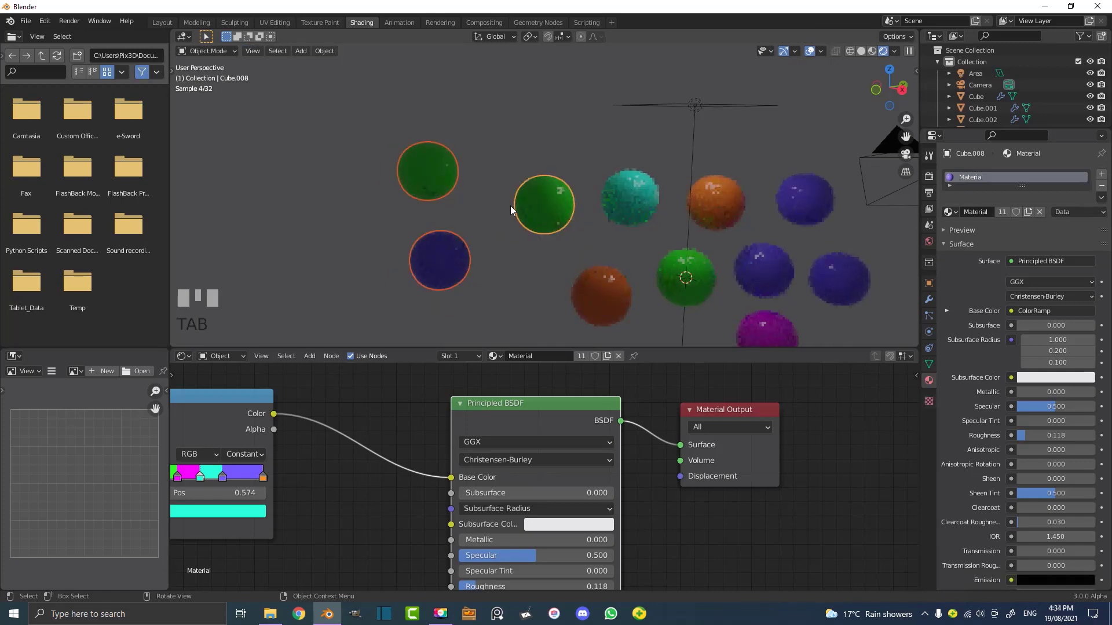
# - Select the upper-left green sphere and the blue sphere below it to check them
pyautogui.click(446, 172)
pyautogui.press('g')
pyautogui.rightClick(444, 252)
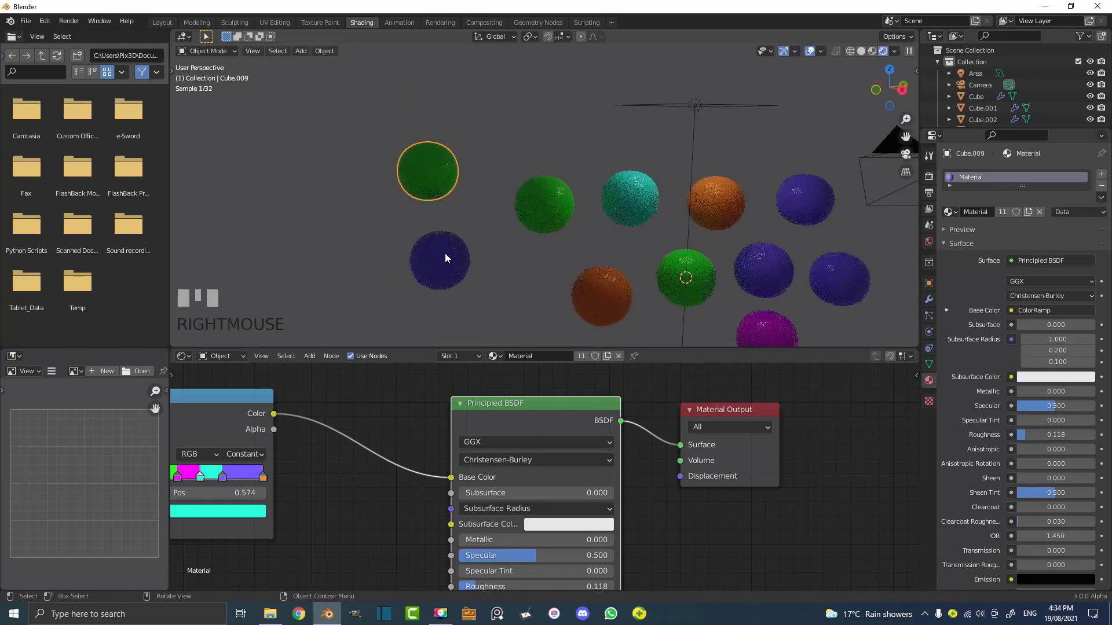
pyautogui.click(445, 253)
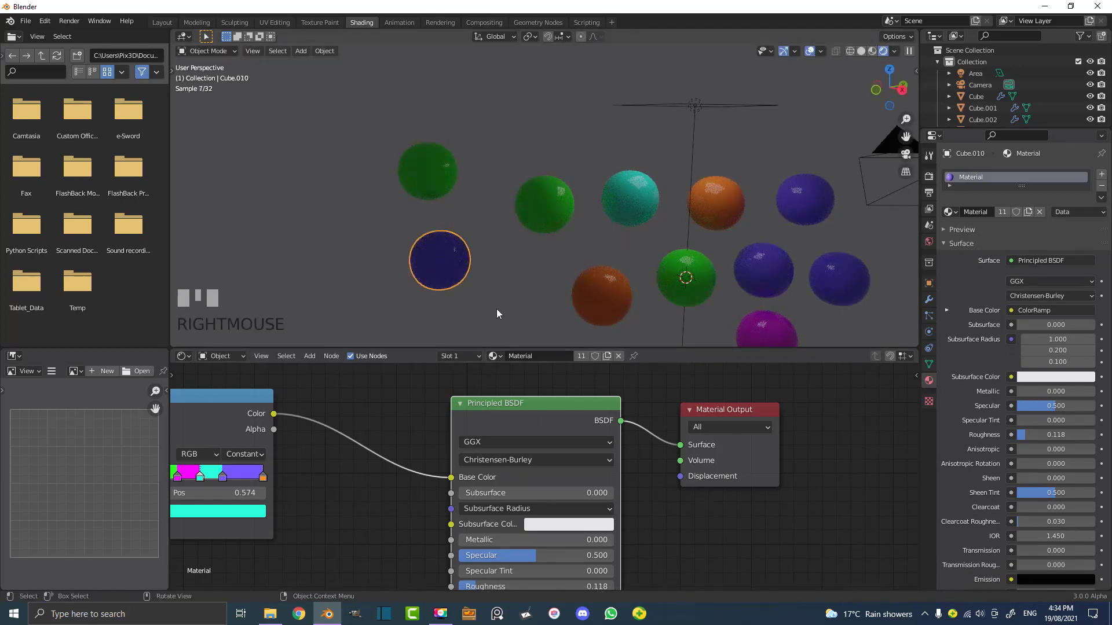
# - Show Object Info and ColorRamp in the node editor, shift Object Info right, and zoom out
pyautogui.moveTo(284, 484); pyautogui.dragTo(463, 480, button='middle')
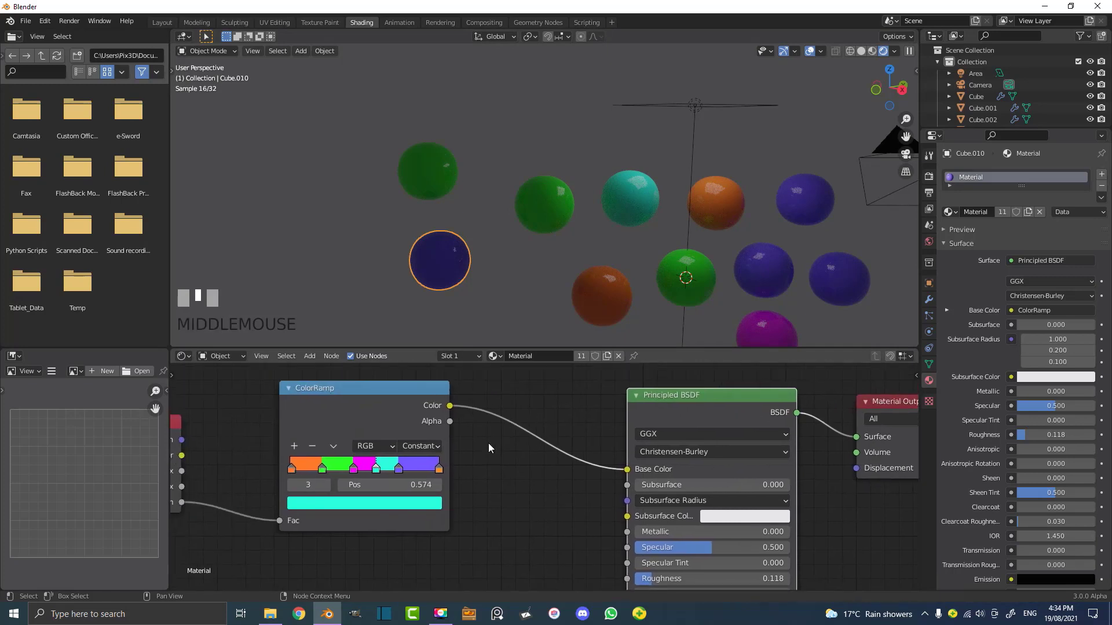
pyautogui.scroll(-1, 213, 458)
pyautogui.moveTo(213, 457); pyautogui.dragTo(251, 468)
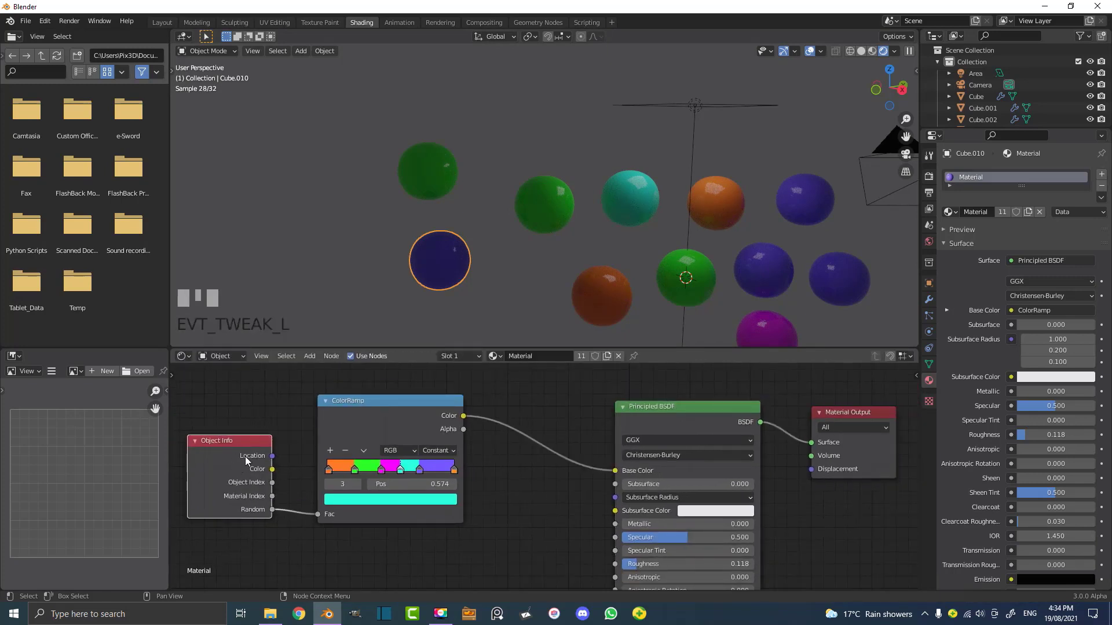
pyautogui.scroll(-4, 575, 217)
pyautogui.moveTo(720, 221); pyautogui.dragTo(668, 201, button='middle')
pyautogui.scroll(-2, 672, 219)
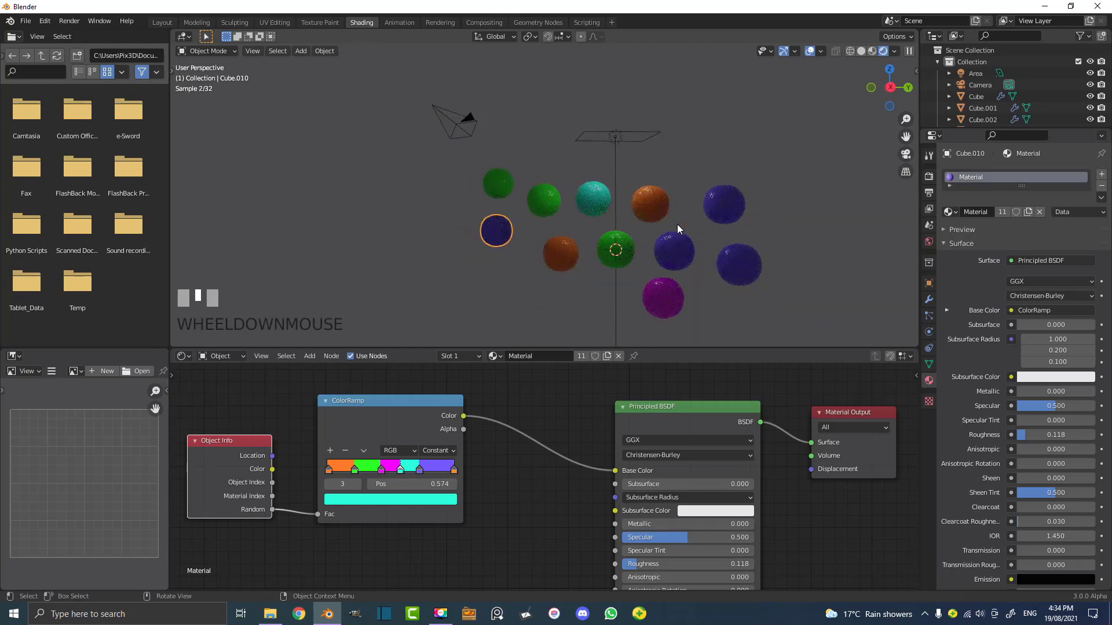